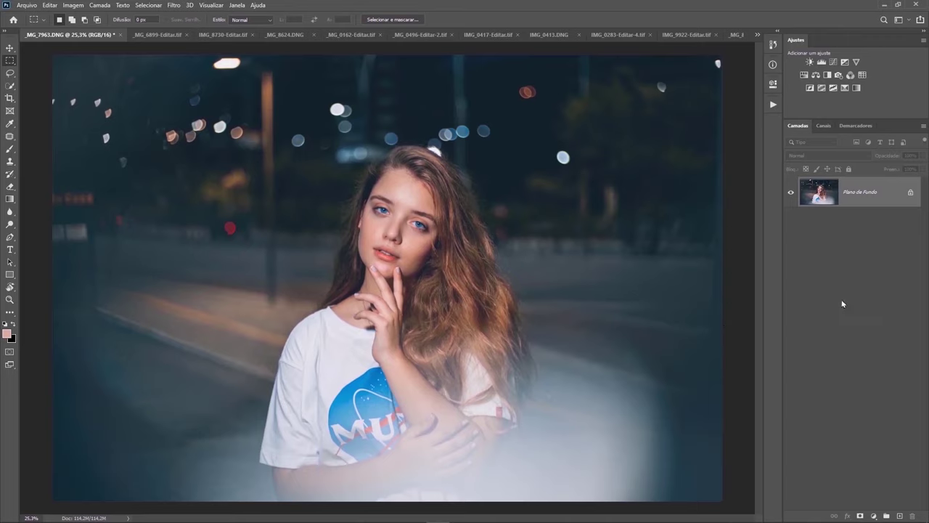
# Duplicate the background layer, then Liquify-warp the top of the woman's hair slightly upward
pyautogui.hotkey('ctrl', 'j')
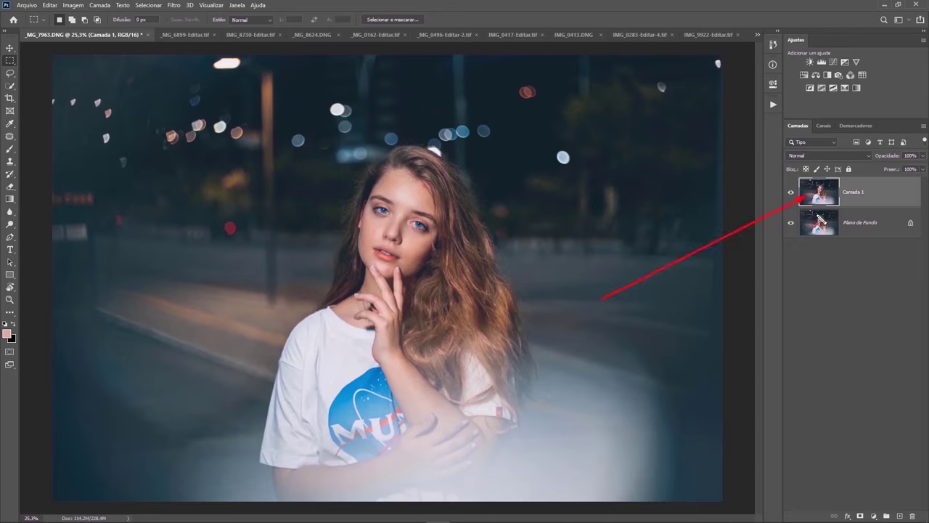
pyautogui.click(174, 6)
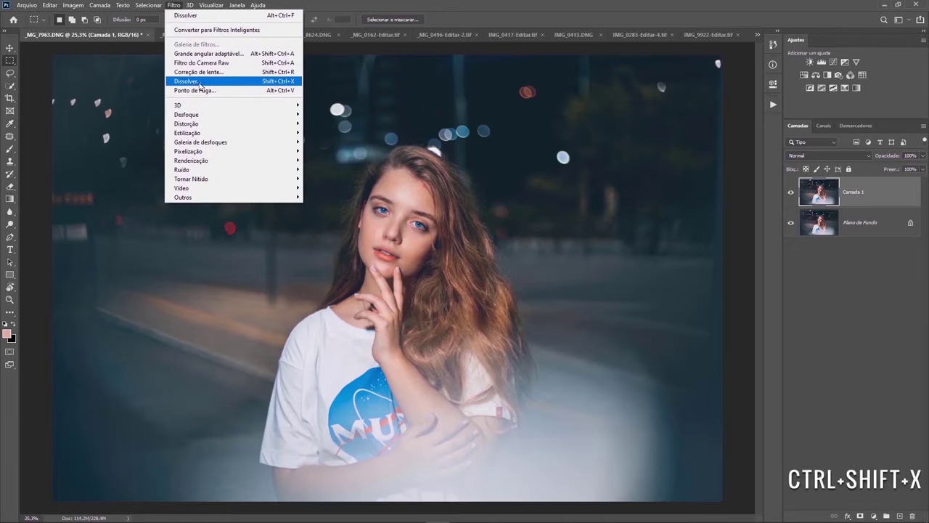
pyautogui.click(200, 84)
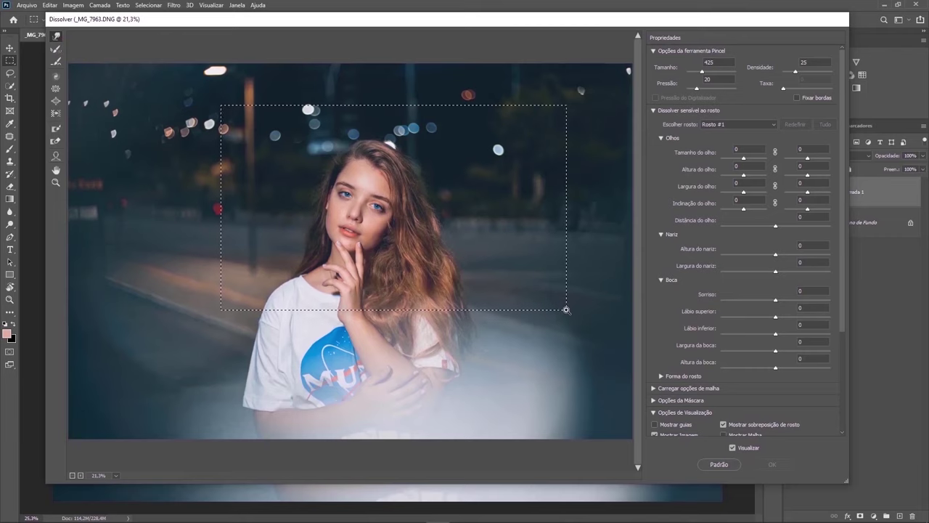
pyautogui.moveTo(249, 108); pyautogui.dragTo(566, 311)
pyautogui.moveTo(328, 156)
pyautogui.mouseDown()
pyautogui.moveTo(328, 137)
pyautogui.moveTo(347, 137)
pyautogui.mouseUp()
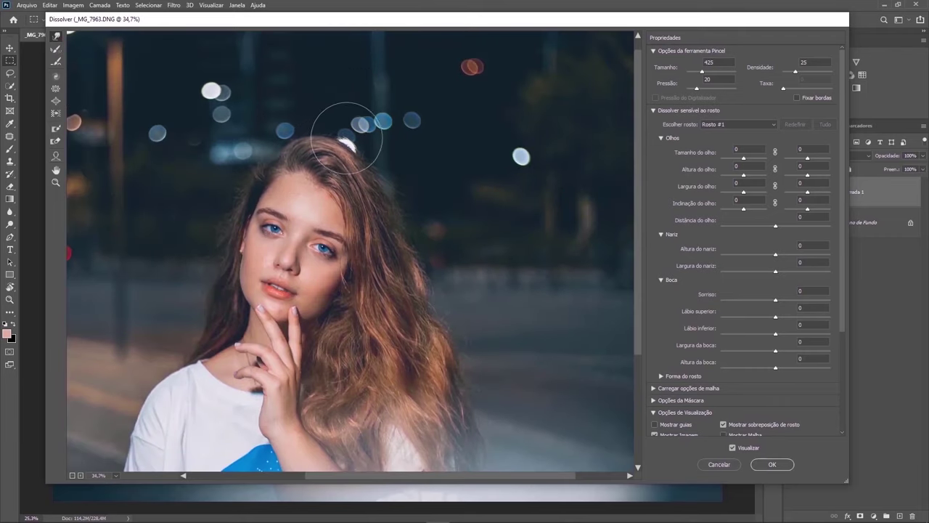
pyautogui.click(732, 447)
pyautogui.click(732, 448)
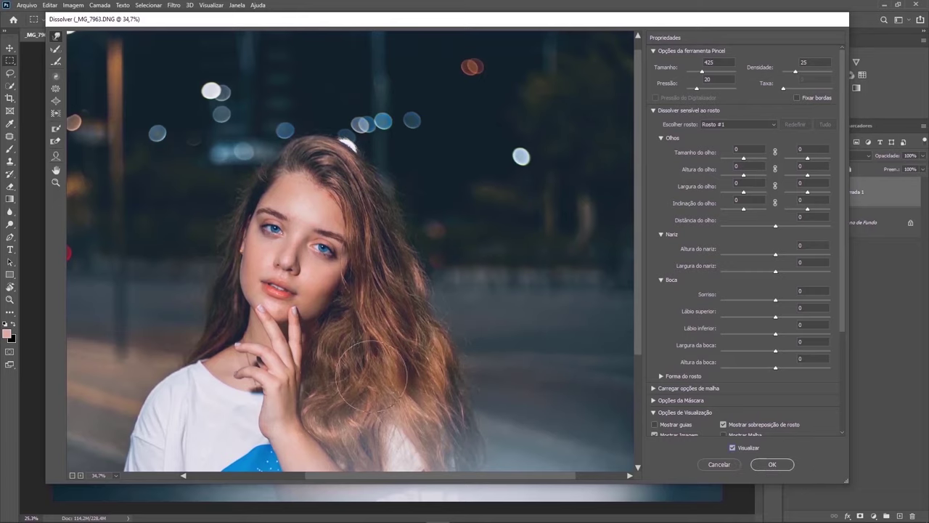
pyautogui.click(772, 464)
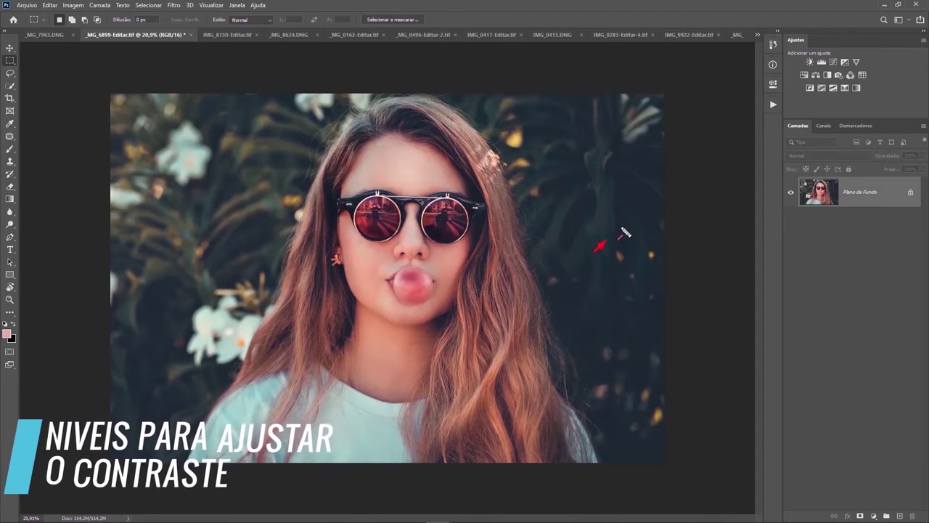
# Add a Levels layer with black input 20, white input 232 and midtones 1,06
pyautogui.click(874, 515)
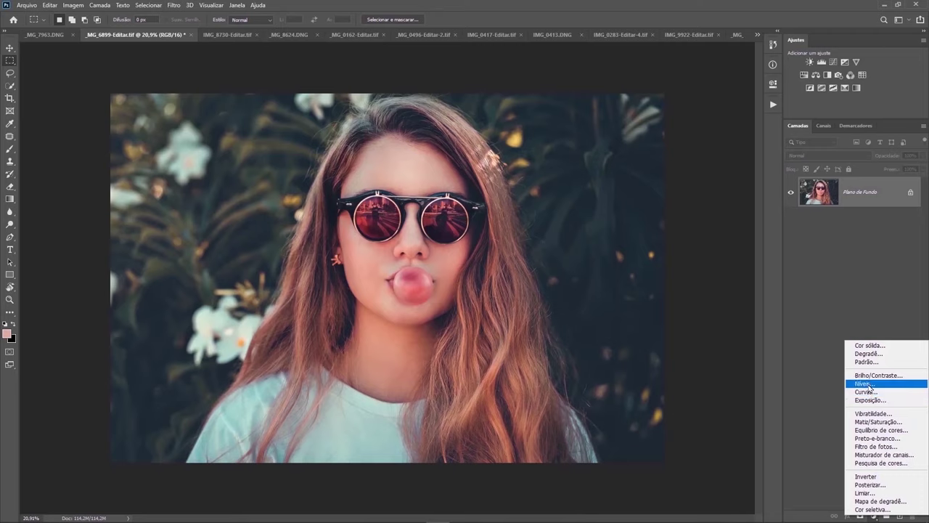
pyautogui.click(864, 383)
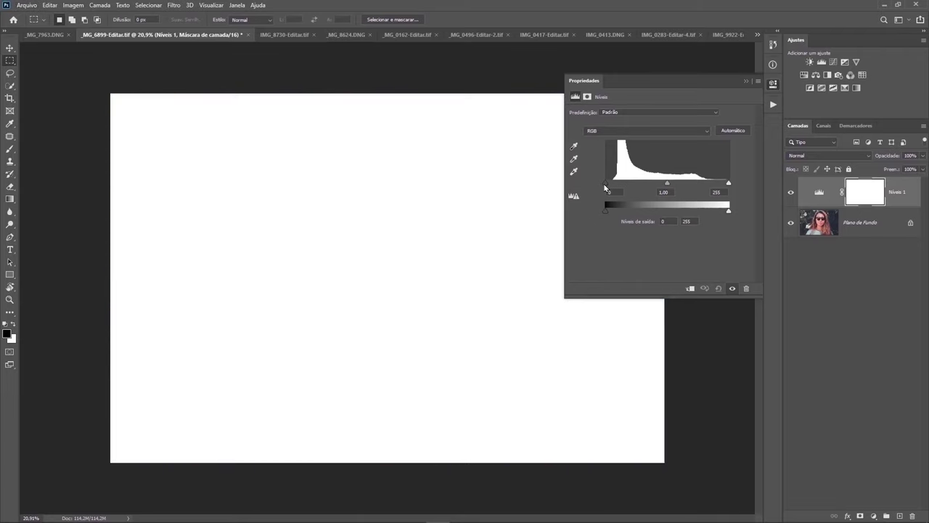
pyautogui.keyDown('alt'); pyautogui.click(609, 185); pyautogui.keyUp('alt')
pyautogui.moveTo(612, 189); pyautogui.dragTo(617, 188)
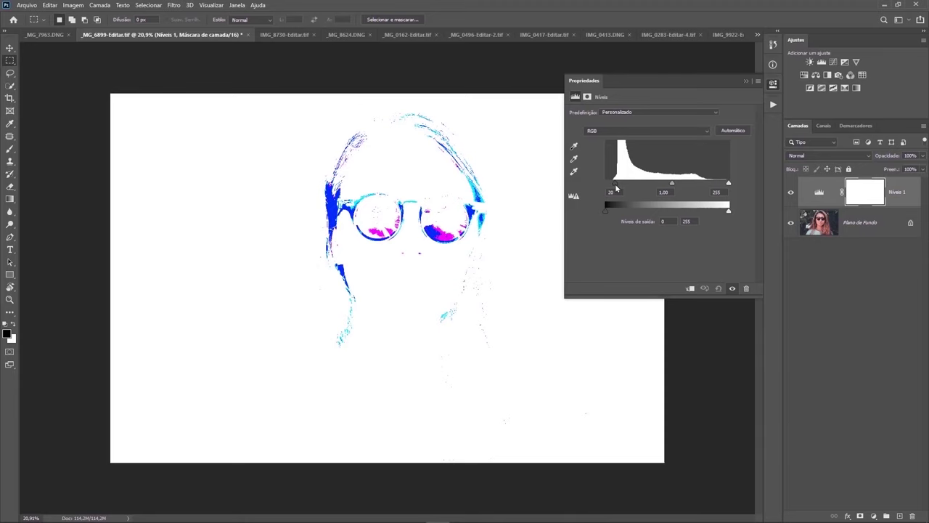
pyautogui.moveTo(616, 188); pyautogui.dragTo(617, 189)
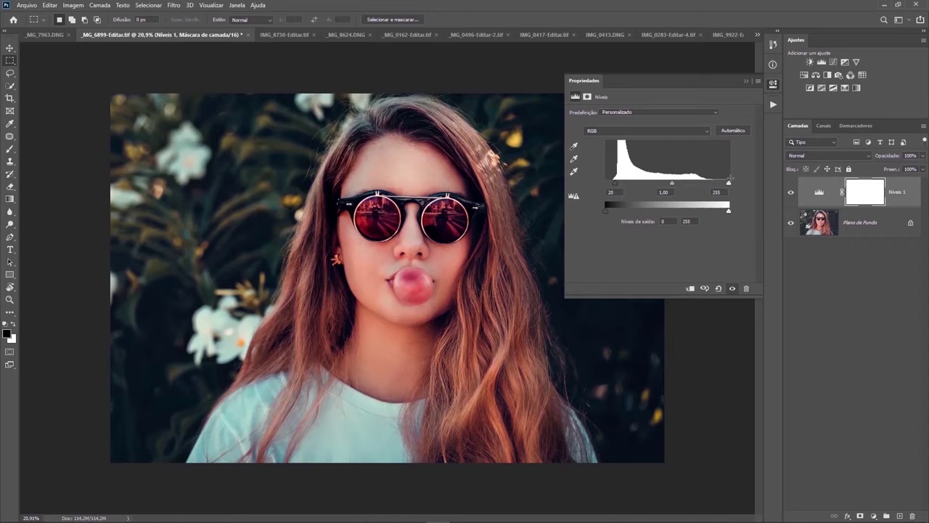
pyautogui.moveTo(729, 183); pyautogui.dragTo(719, 183)
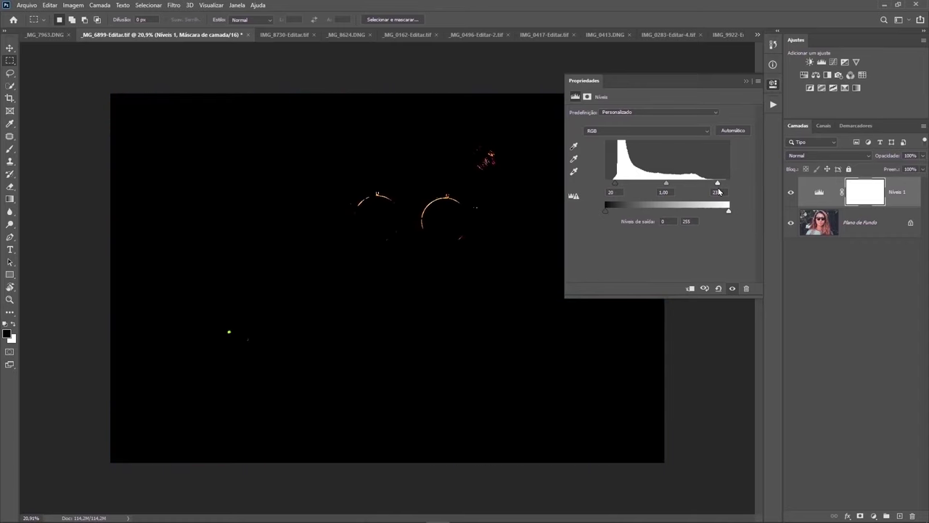
pyautogui.moveTo(718, 191); pyautogui.dragTo(718, 191)
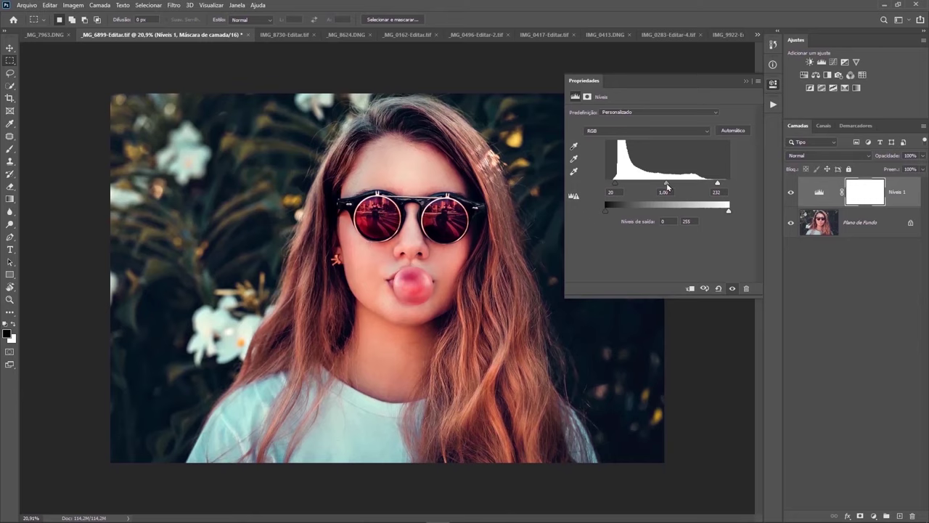
pyautogui.moveTo(666, 186); pyautogui.dragTo(657, 187)
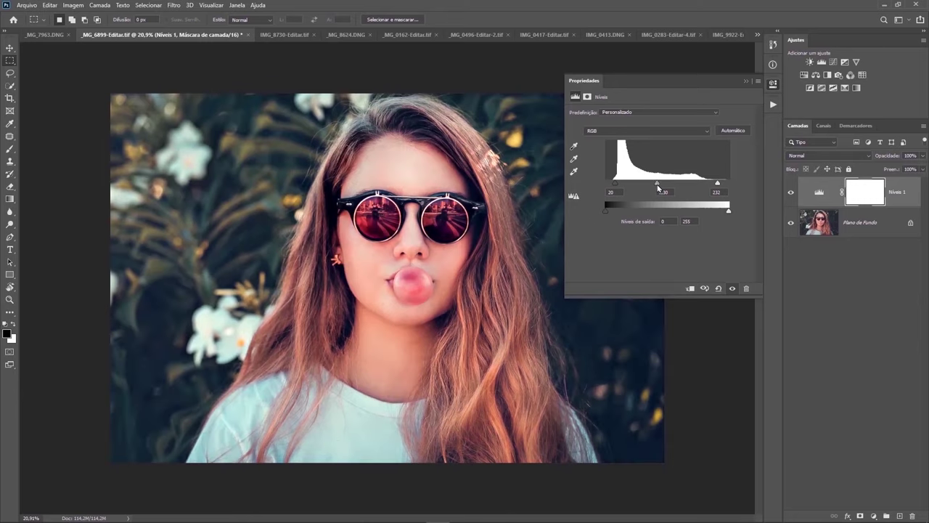
pyautogui.moveTo(658, 188)
pyautogui.mouseDown()
pyautogui.moveTo(676, 187)
pyautogui.moveTo(663, 188)
pyautogui.mouseUp()
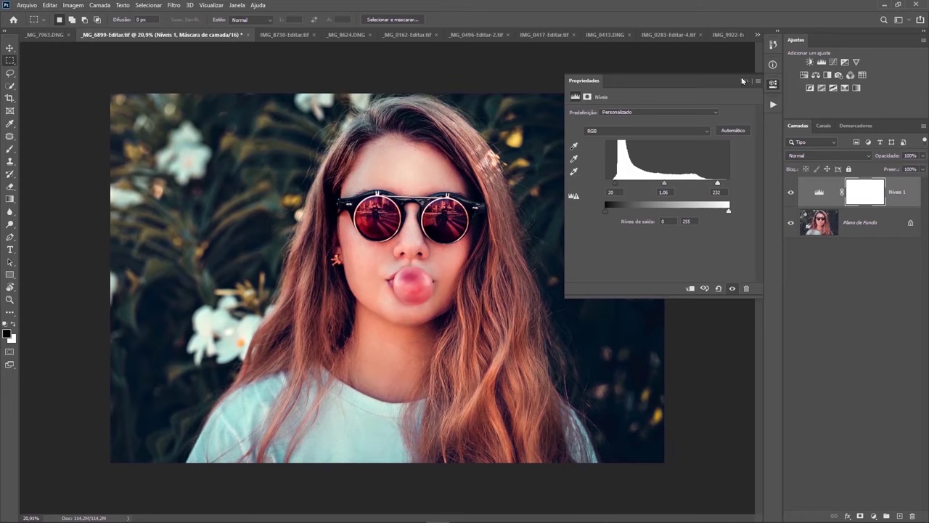
pyautogui.click(742, 81)
pyautogui.click(791, 195)
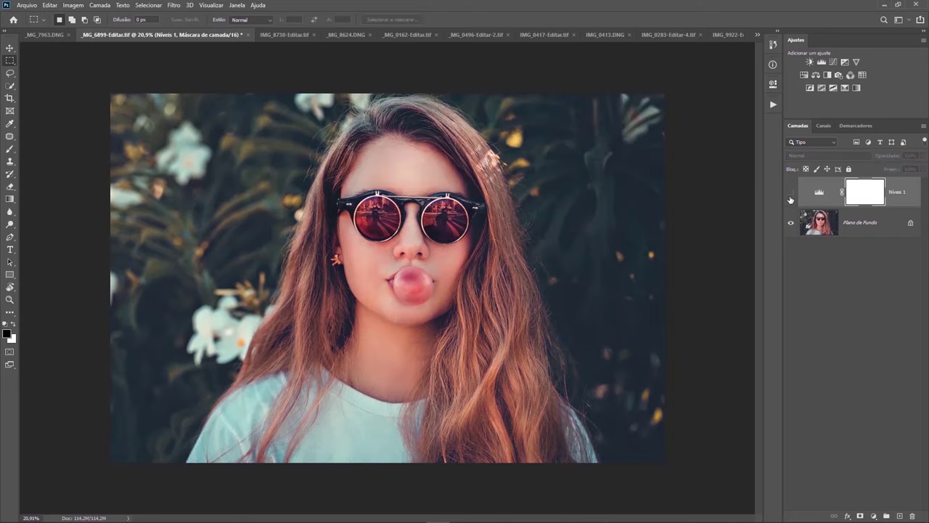
# Compare the photo with and without Níveis 1, leaving the Levels layer visible
pyautogui.click(791, 195)
pyautogui.click(790, 194)
pyautogui.scroll(3, 615, 170)
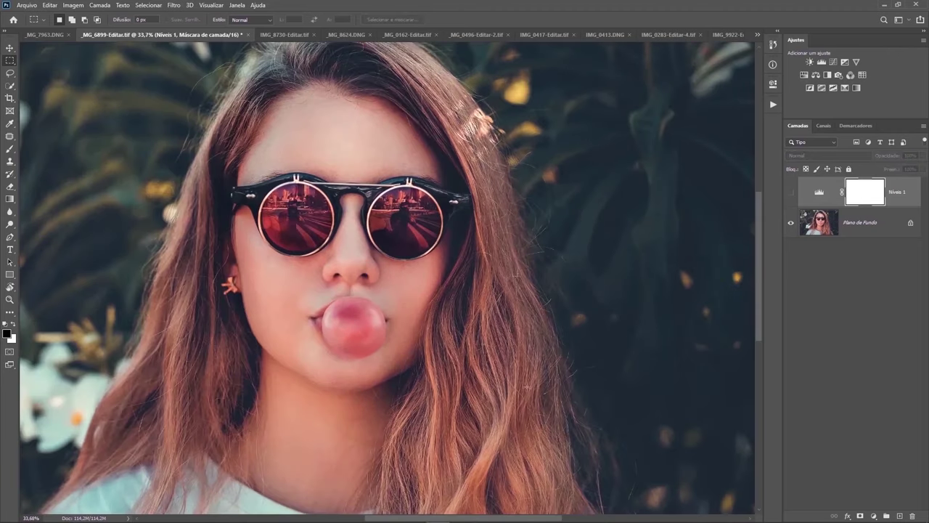
pyautogui.scroll(-3, 573, 221)
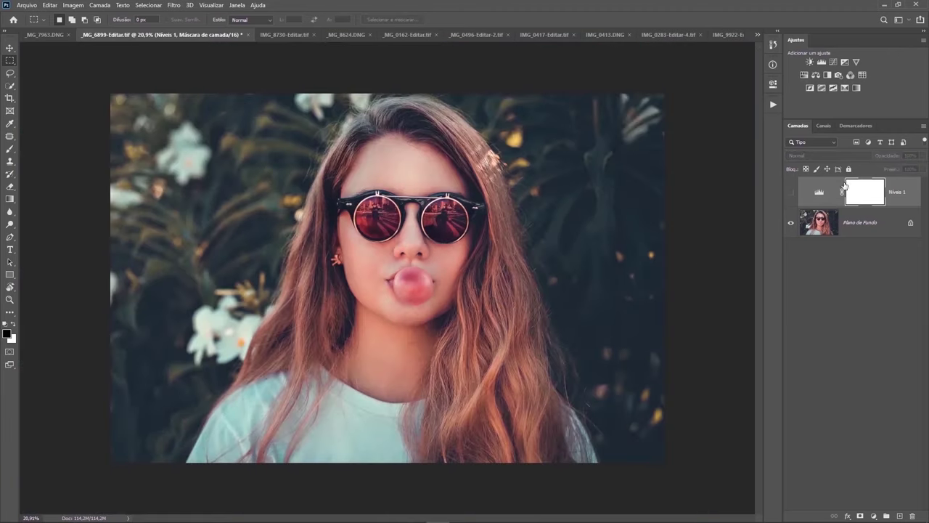
pyautogui.click(791, 194)
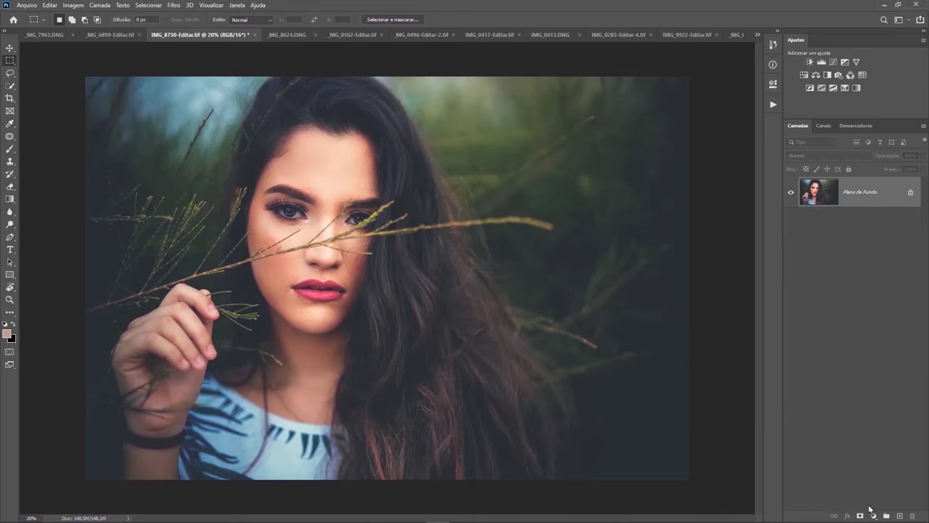
# Add a Gradient Map layer in Luz Indireta blend mode at 50% opacity
pyautogui.click(873, 516)
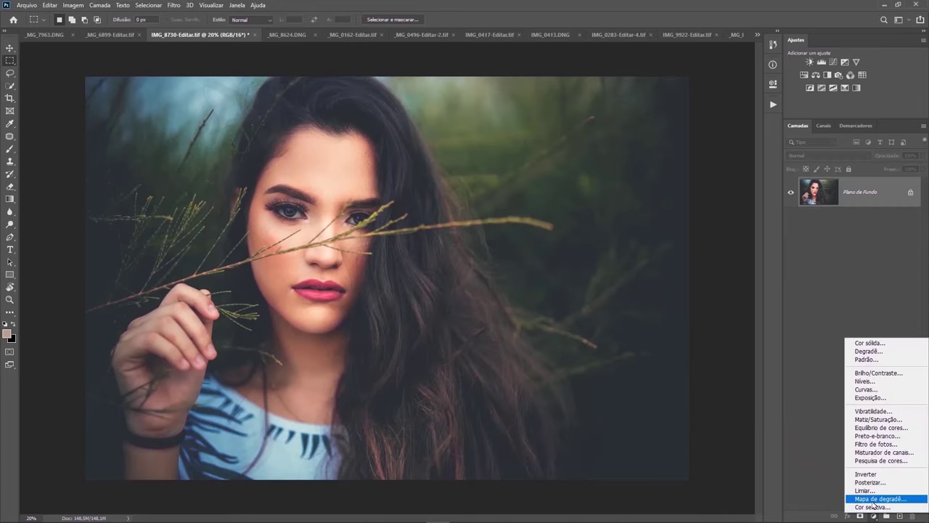
pyautogui.click(874, 500)
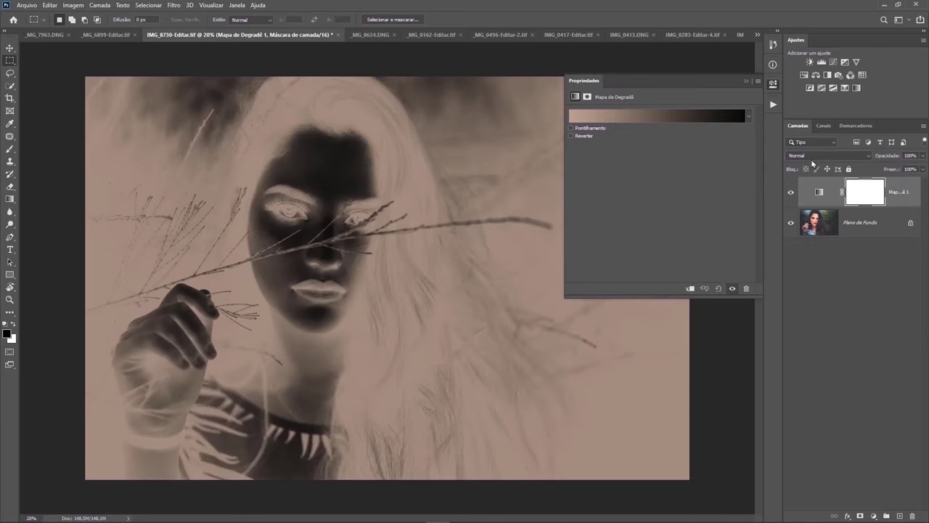
pyautogui.click(822, 156)
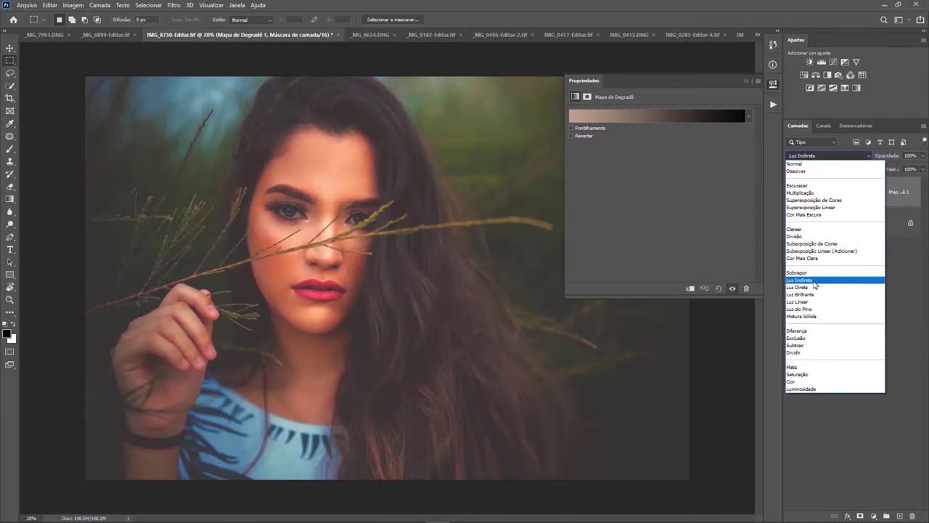
pyautogui.click(815, 281)
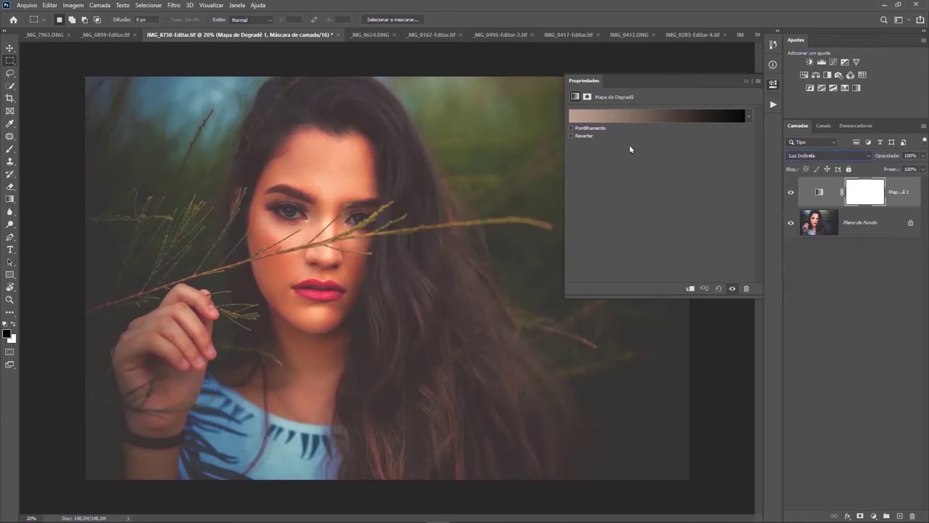
pyautogui.moveTo(894, 159); pyautogui.dragTo(878, 163)
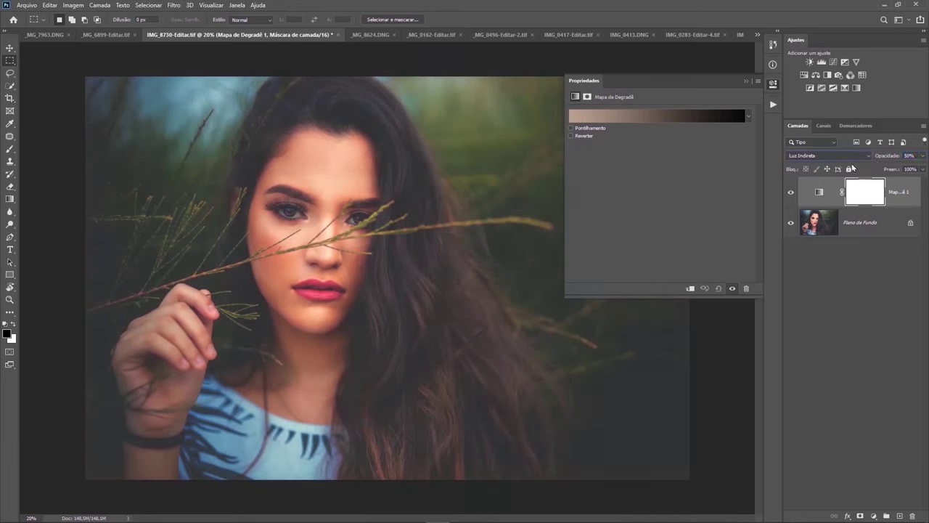
# Try several gradient presets and settle on Sépia ciano for the gradient map
pyautogui.click(715, 121)
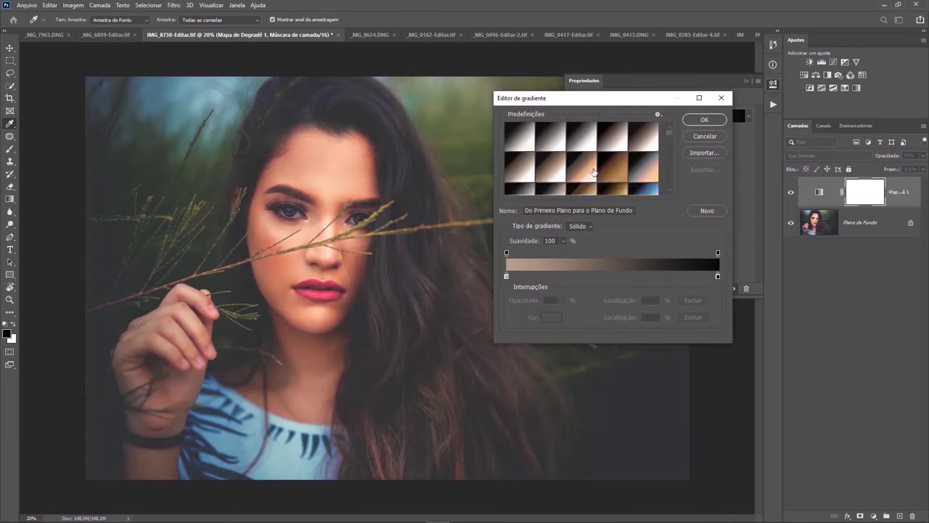
pyautogui.click(577, 183)
pyautogui.click(632, 185)
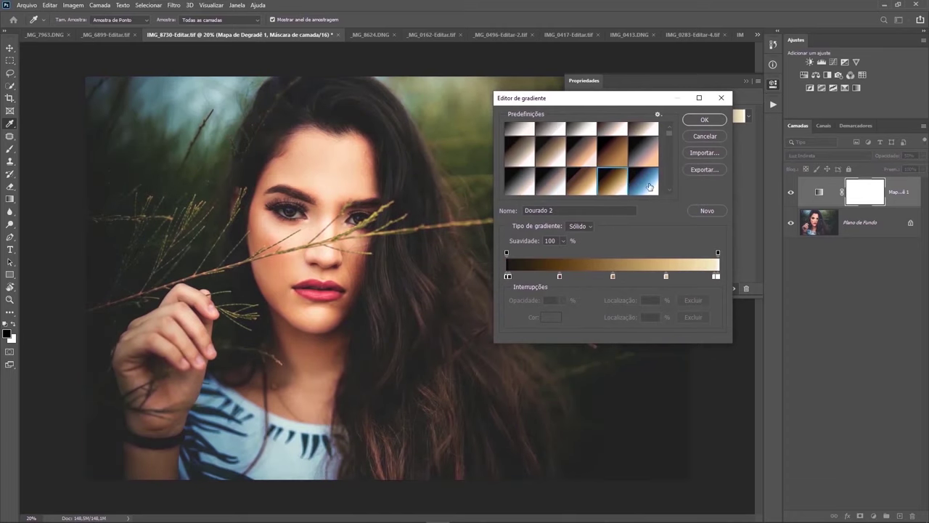
pyautogui.click(654, 157)
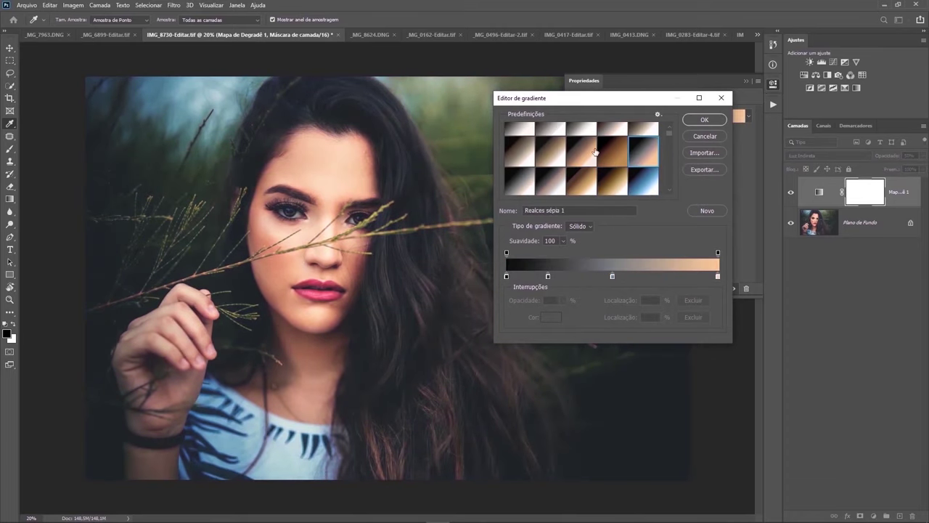
pyautogui.scroll(-1, 515, 171)
pyautogui.click(554, 156)
pyautogui.scroll(-1, 555, 163)
pyautogui.click(616, 166)
pyautogui.scroll(-1, 610, 167)
pyautogui.click(577, 167)
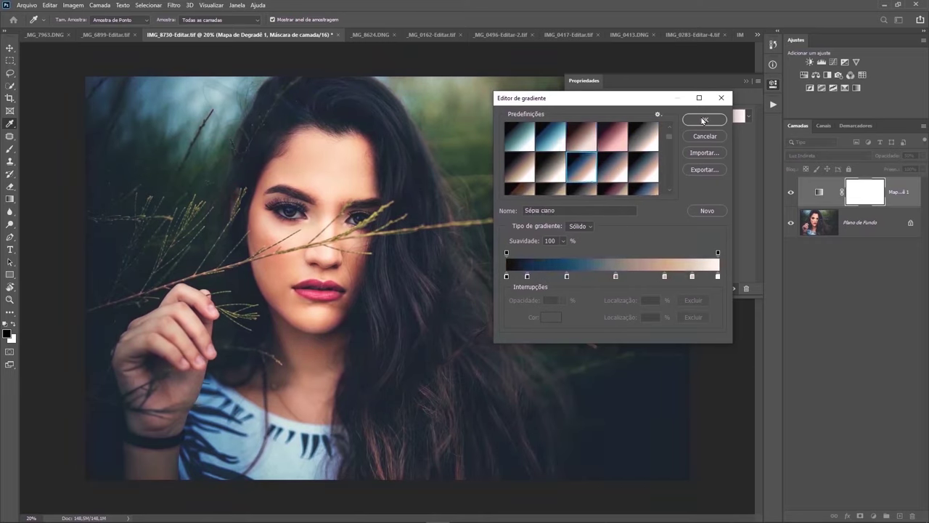
pyautogui.click(703, 120)
# Paint black on the gradient map mask over the face, neck and hand
pyautogui.click(747, 83)
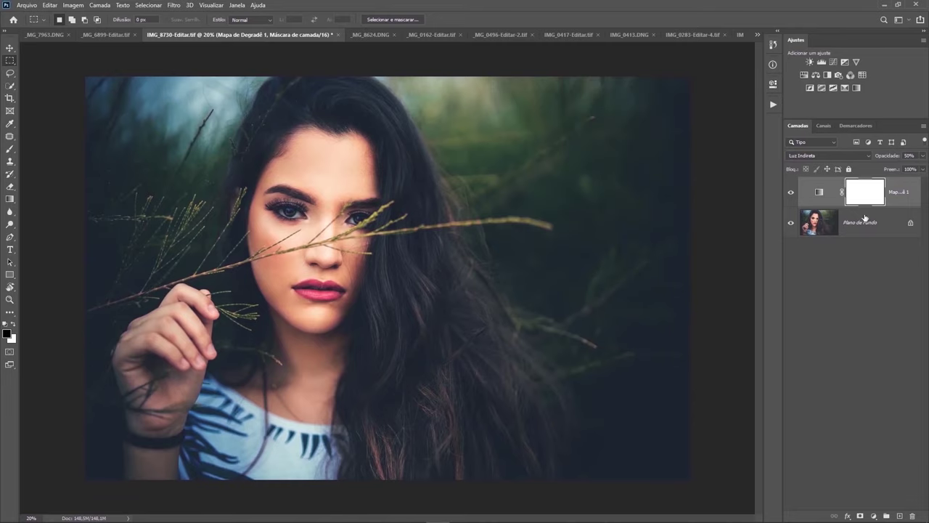
pyautogui.click(10, 149)
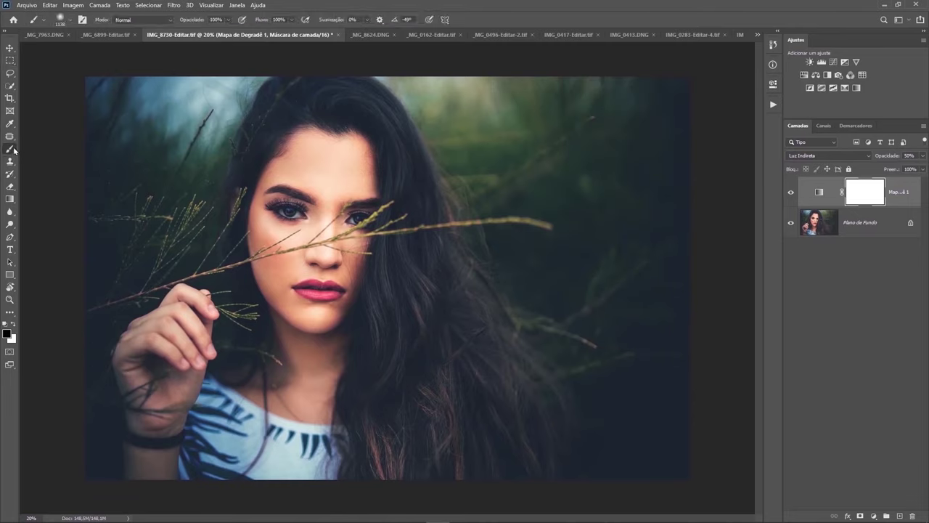
pyautogui.moveTo(294, 263); pyautogui.dragTo(305, 363)
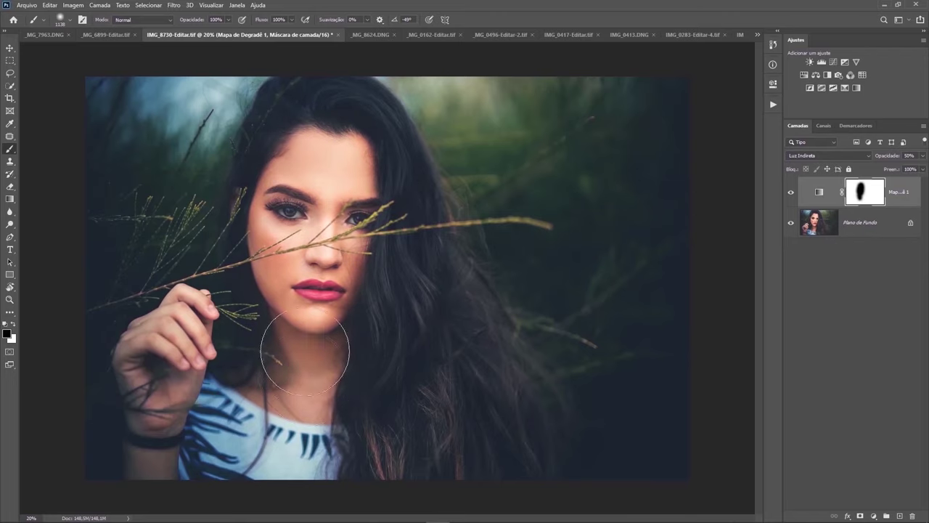
pyautogui.moveTo(304, 363); pyautogui.dragTo(174, 338)
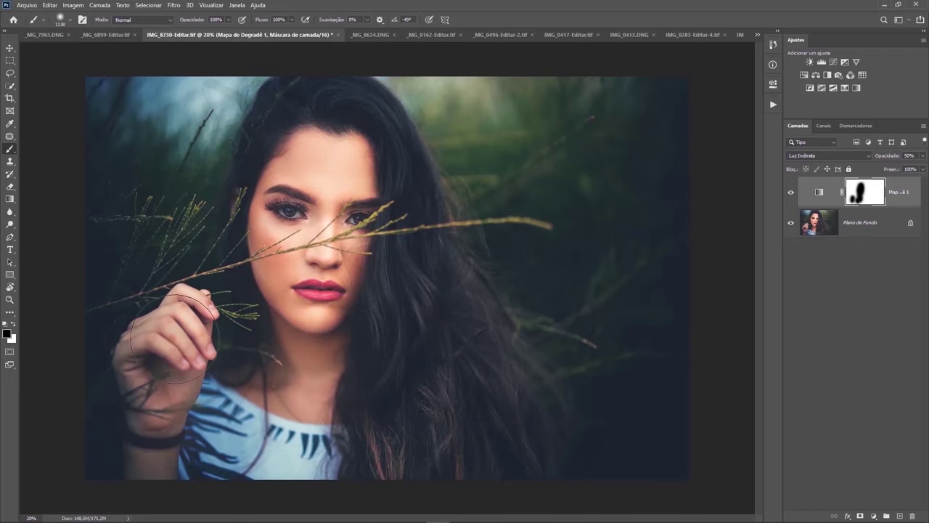
pyautogui.click(790, 193)
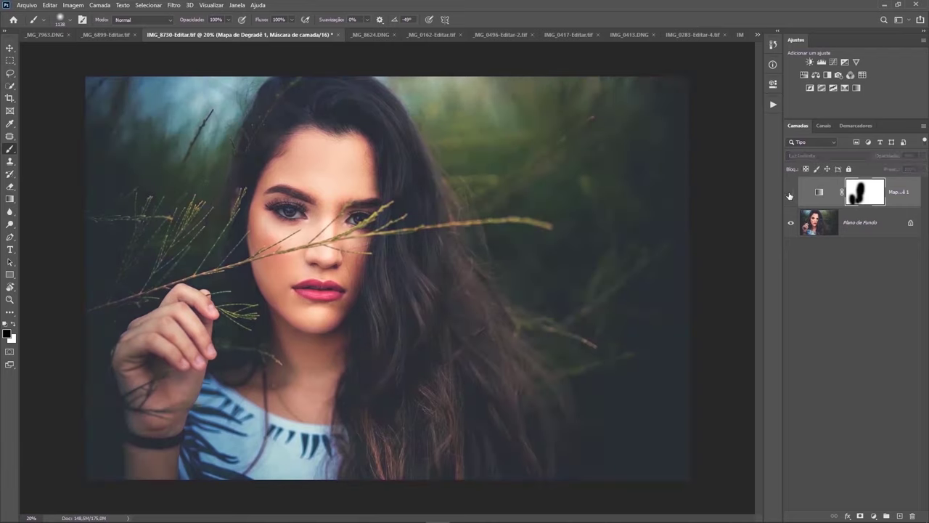
pyautogui.click(790, 193)
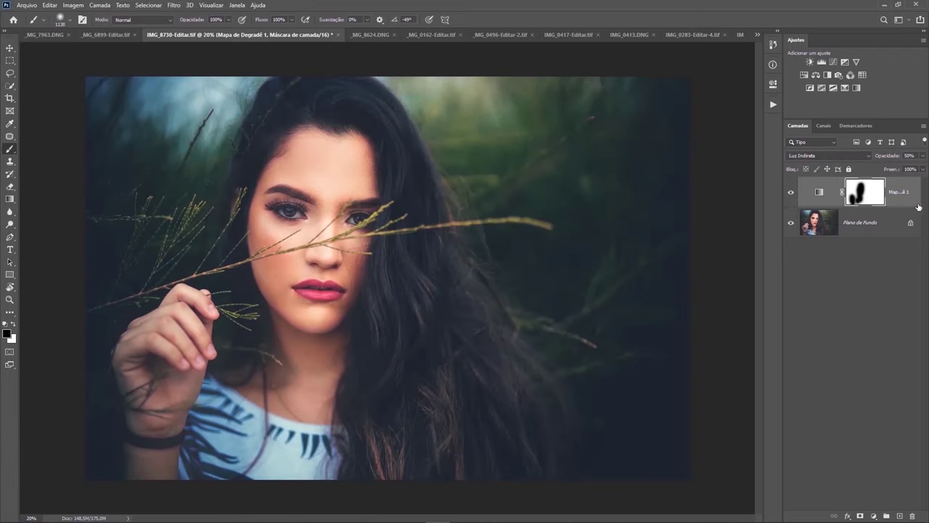
# Switch the gradient map to a blue gradient preset
pyautogui.doubleClick(821, 192)
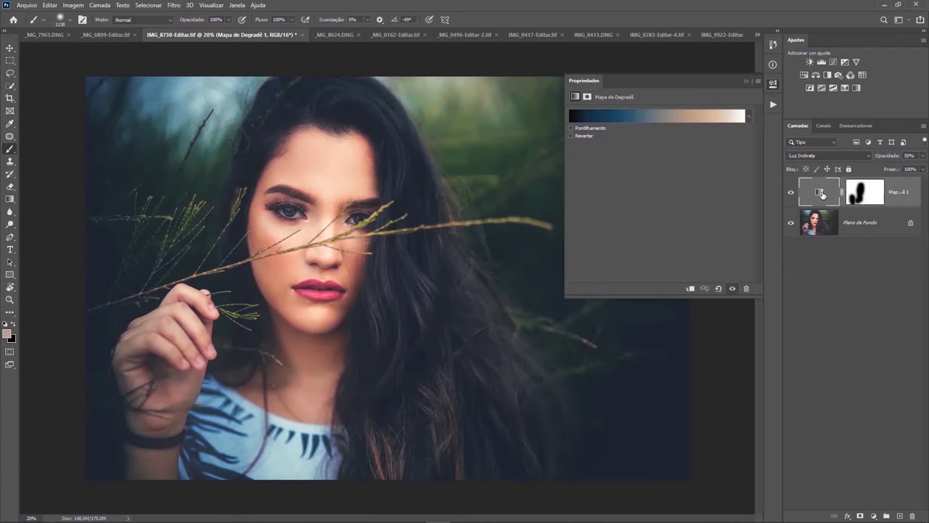
pyautogui.click(748, 116)
pyautogui.click(634, 153)
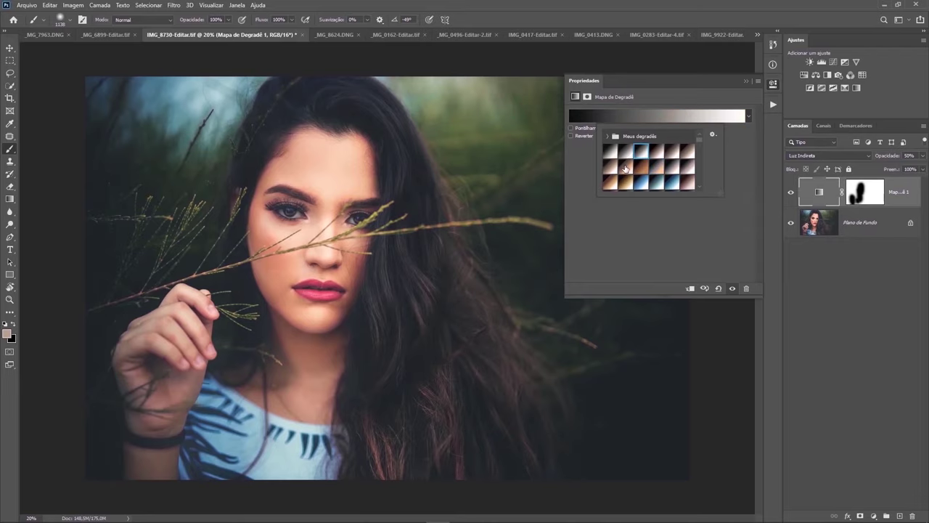
pyautogui.click(625, 167)
pyautogui.click(623, 186)
pyautogui.click(643, 184)
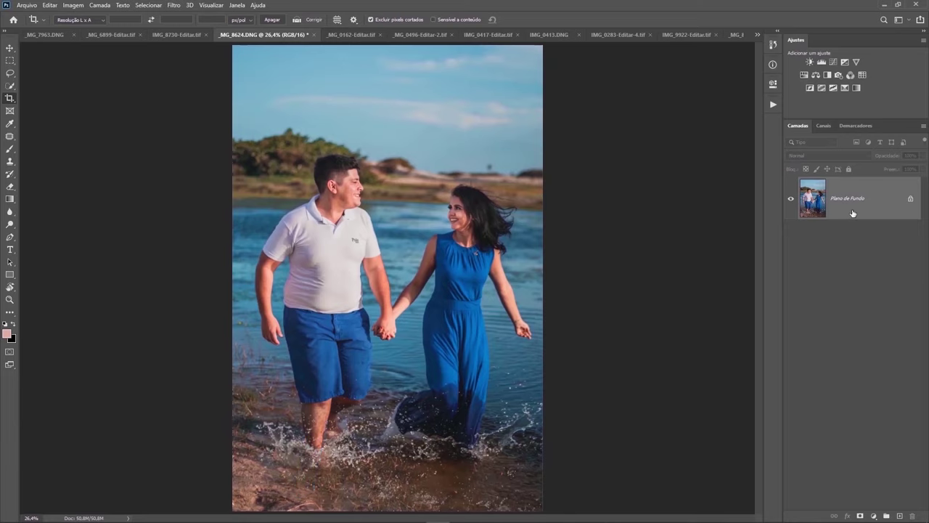
# On a duplicate layer, widen the couple photo on both sides using content-aware crop fill
pyautogui.hotkey('ctrl', 'j')
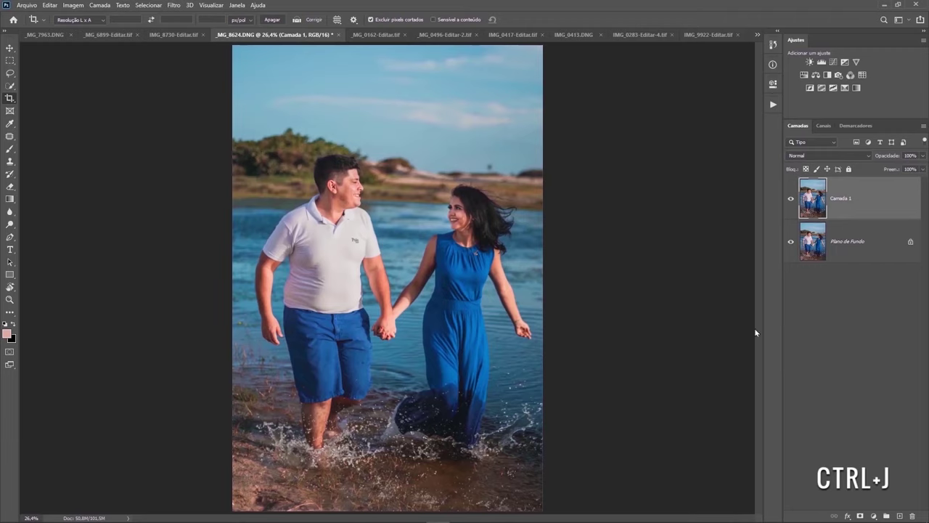
pyautogui.click(390, 225)
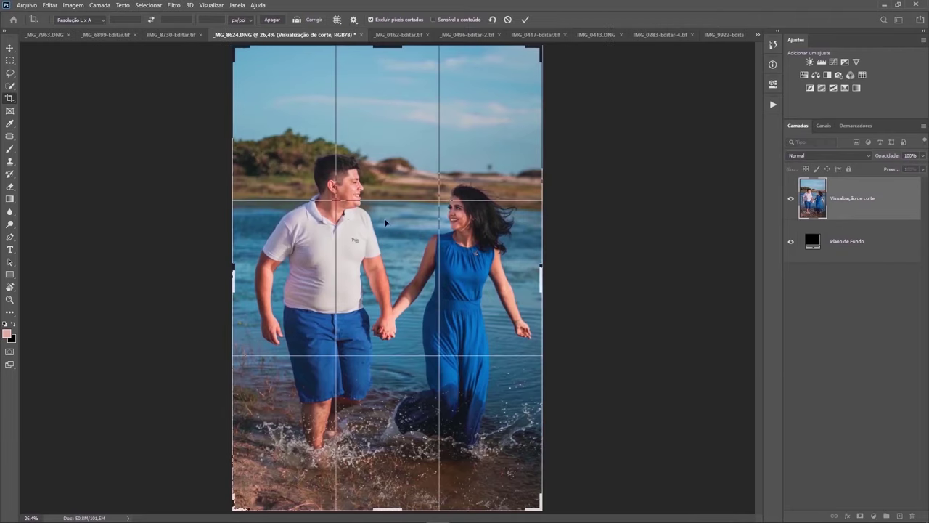
pyautogui.press('c')
pyautogui.moveTo(542, 283); pyautogui.dragTo(558, 285)
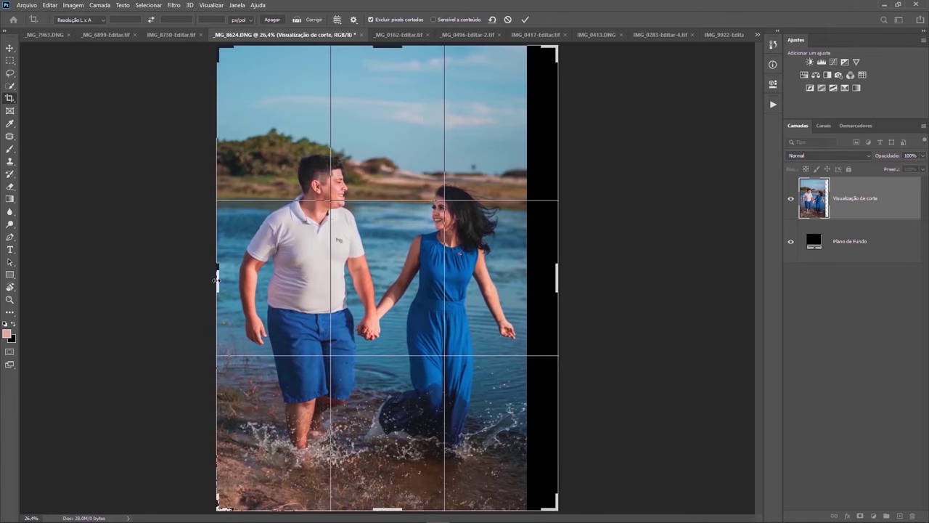
pyautogui.moveTo(216, 280); pyautogui.dragTo(201, 280)
pyautogui.moveTo(256, 297); pyautogui.dragTo(434, 26)
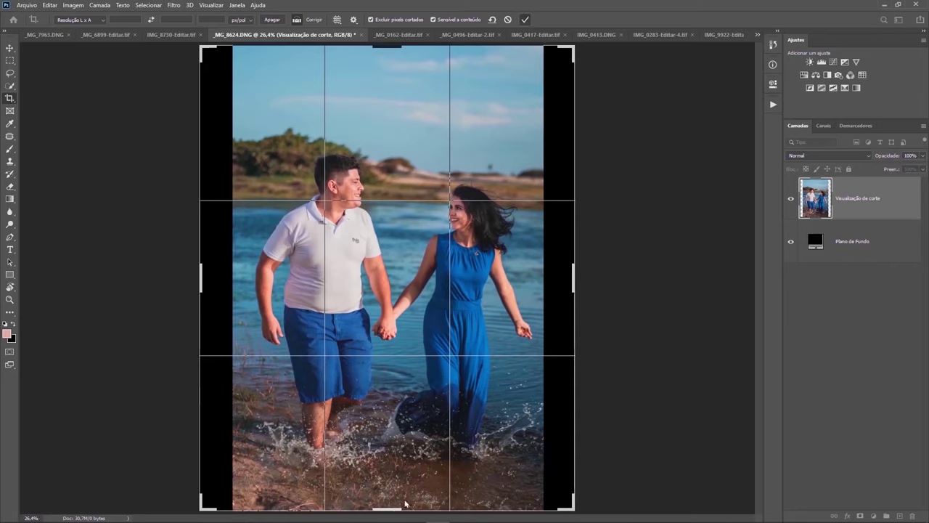
pyautogui.press('Return')
# Compare the filled Camada 1 layer with the original, leaving it visible
pyautogui.click(791, 198)
pyautogui.click(791, 199)
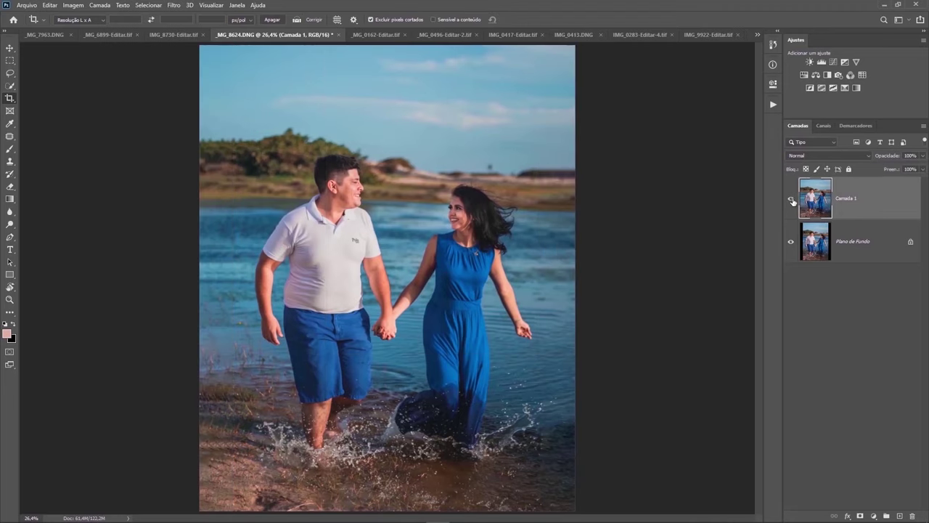
pyautogui.click(791, 199)
pyautogui.click(792, 199)
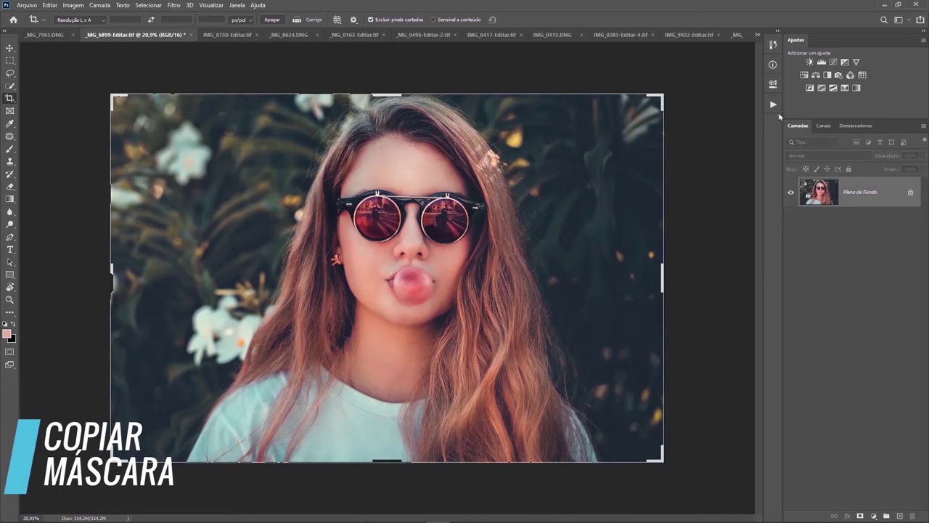
# Add a Hue/Saturation layer with Hue set to -33
pyautogui.click(805, 75)
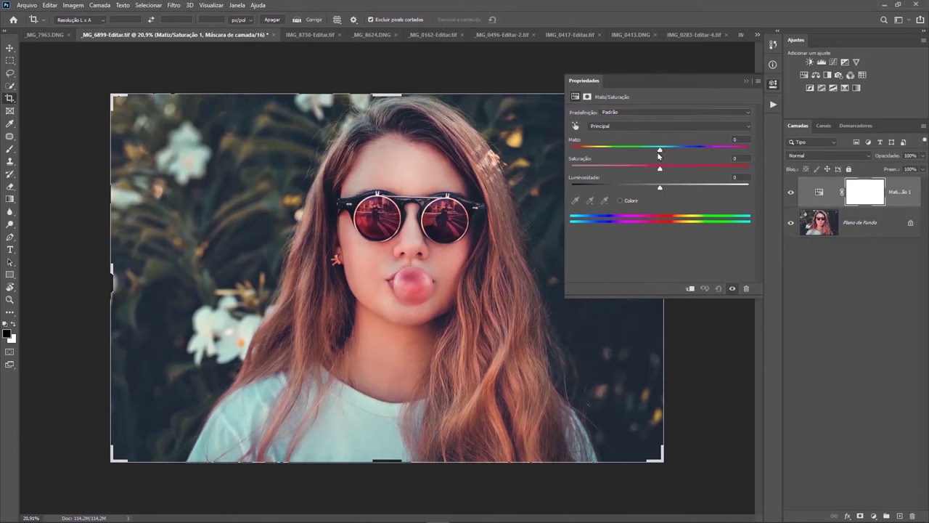
pyautogui.moveTo(659, 149); pyautogui.dragTo(630, 148)
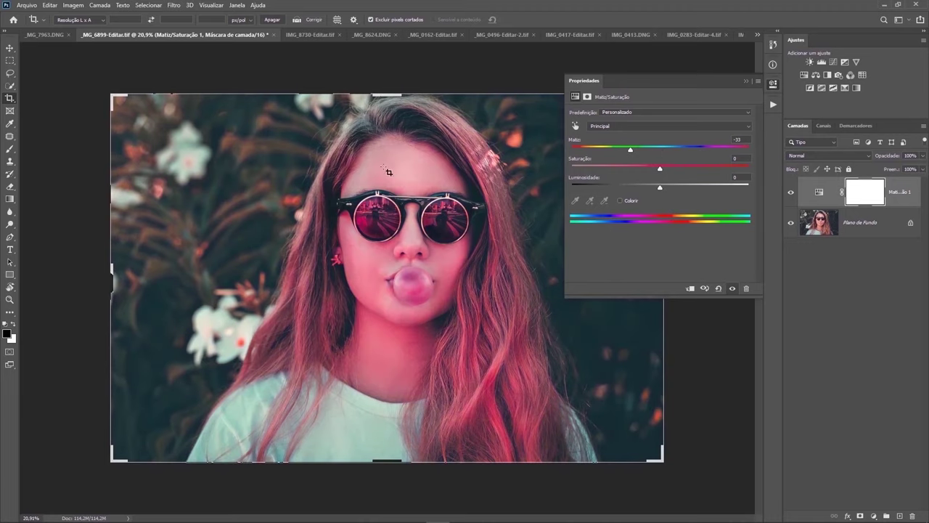
pyautogui.click(745, 81)
# Mask the hue shift off the girl's face and hair
pyautogui.press('b')
pyautogui.moveTo(390, 199)
pyautogui.mouseDown()
pyautogui.moveTo(387, 231)
pyautogui.moveTo(508, 406)
pyautogui.mouseUp()
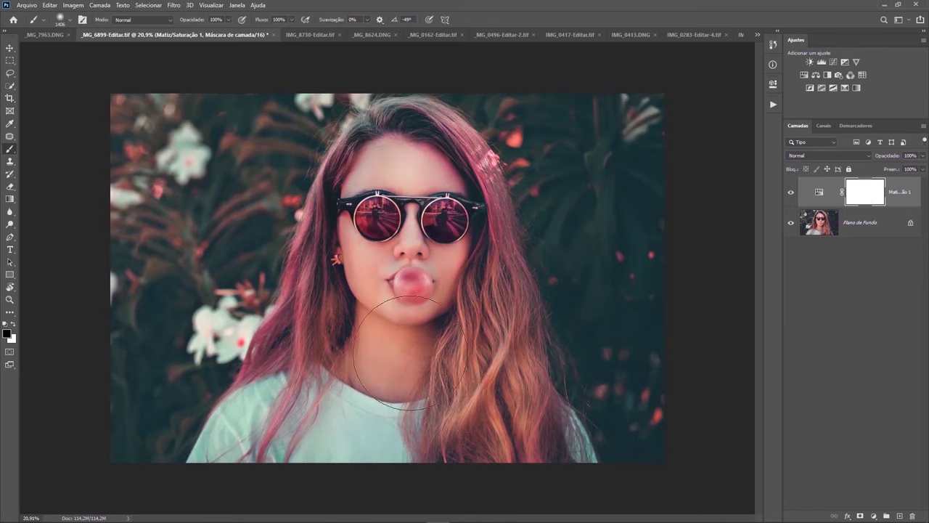
pyautogui.moveTo(291, 420); pyautogui.dragTo(269, 465)
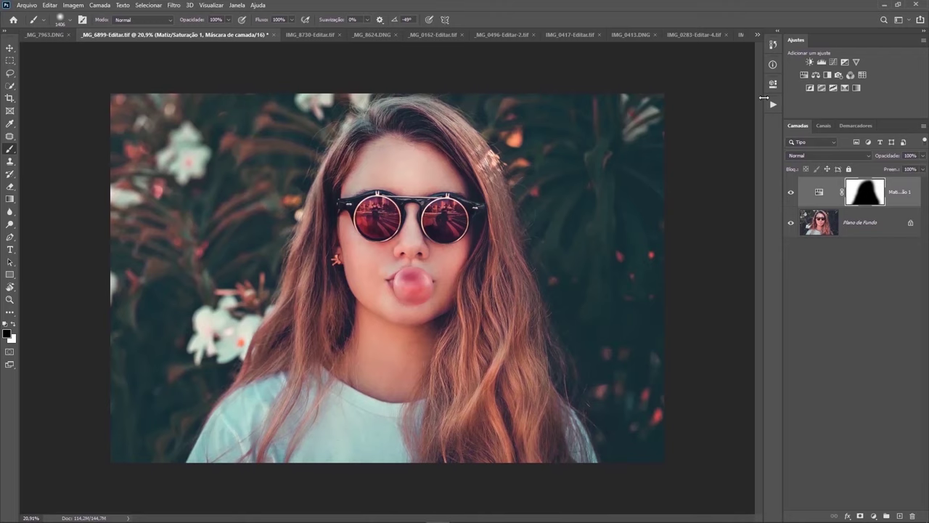
# Add a Curves layer with its midpoint pulled to input 140, output 108
pyautogui.click(833, 62)
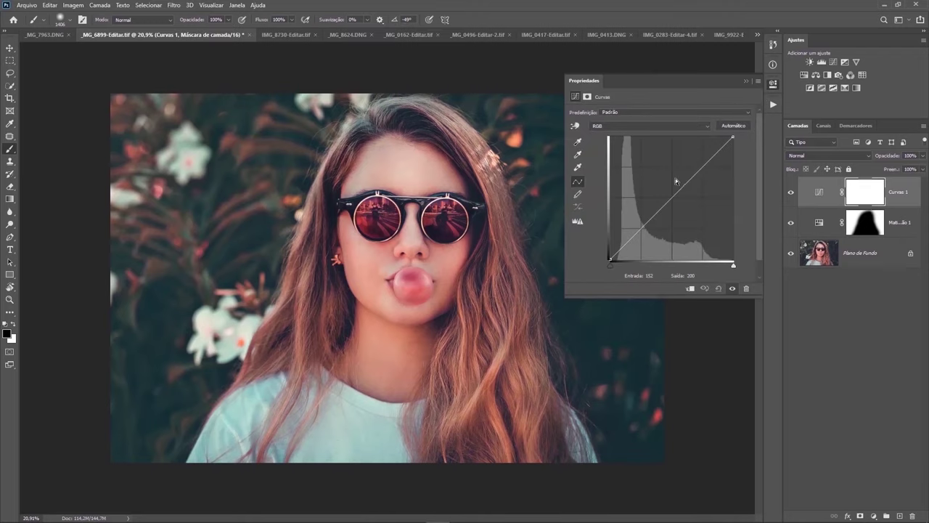
pyautogui.moveTo(667, 200); pyautogui.dragTo(677, 208)
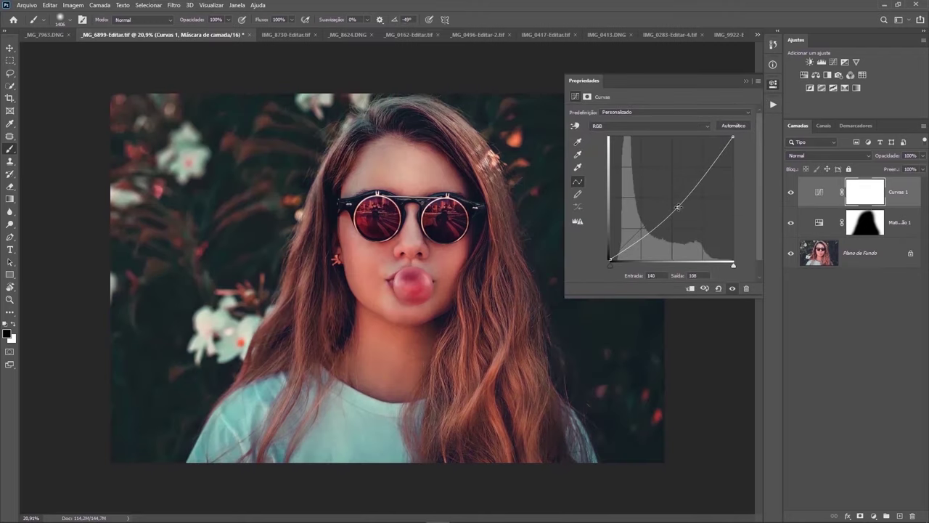
pyautogui.click(744, 81)
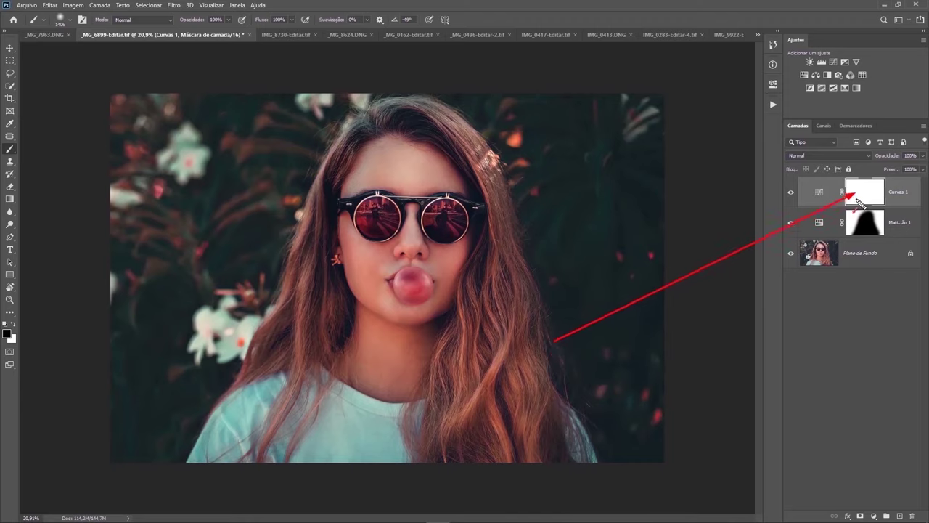
# Copy the Hue/Saturation mask onto the Curvas 1 layer, replacing its mask
pyautogui.click(867, 231)
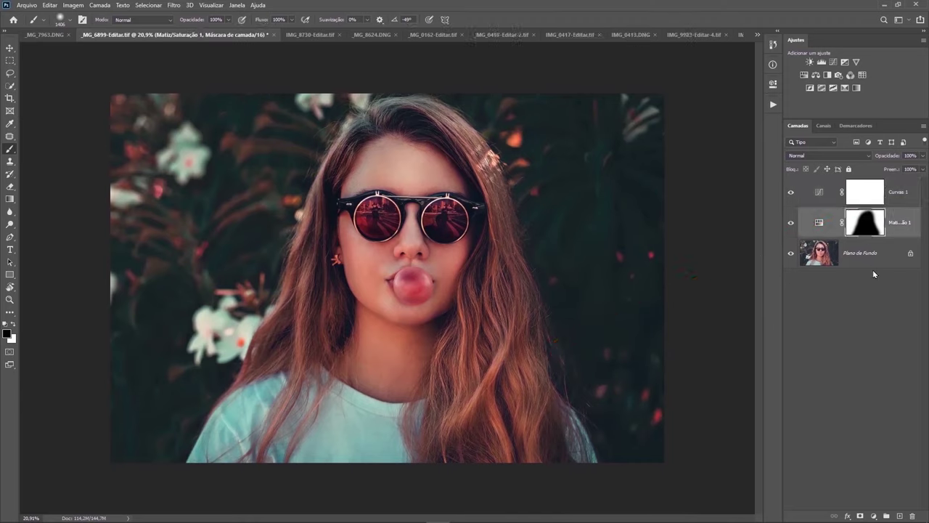
pyautogui.moveTo(870, 230); pyautogui.dragTo(866, 192)
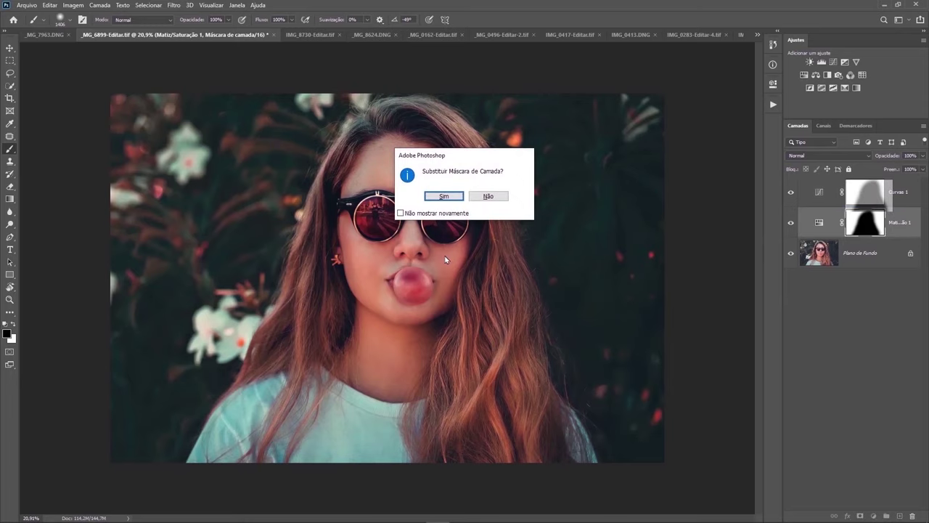
pyautogui.click(444, 196)
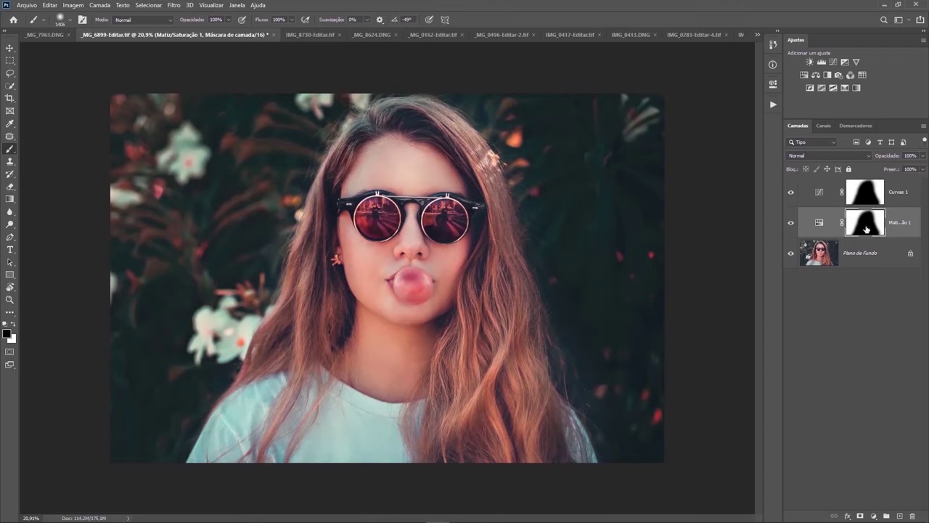
pyautogui.click(864, 199)
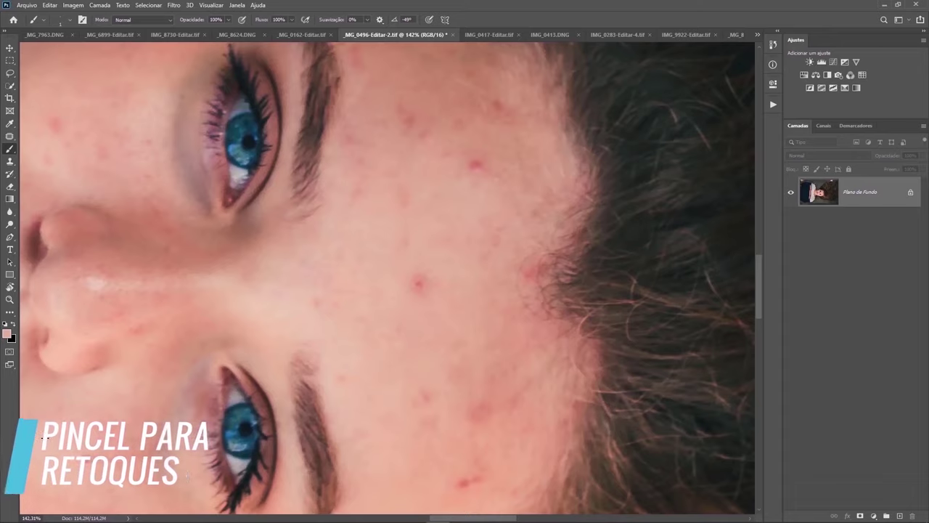
# On a new retouch layer, paint sampled skin colour at 5% flow over the forehead red spot
pyautogui.click(900, 515)
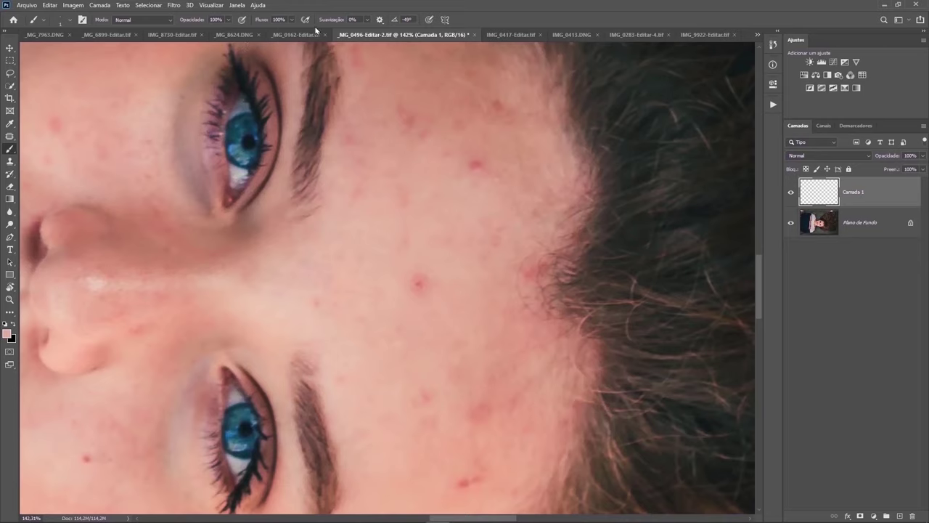
pyautogui.moveTo(263, 20); pyautogui.dragTo(218, 32)
pyautogui.write('5')
pyautogui.press('Return')
pyautogui.keyDown('alt'); pyautogui.rightClick(419, 264); pyautogui.keyUp('alt')
pyautogui.press('alt')
pyautogui.moveTo(420, 280); pyautogui.dragTo(352, 140)
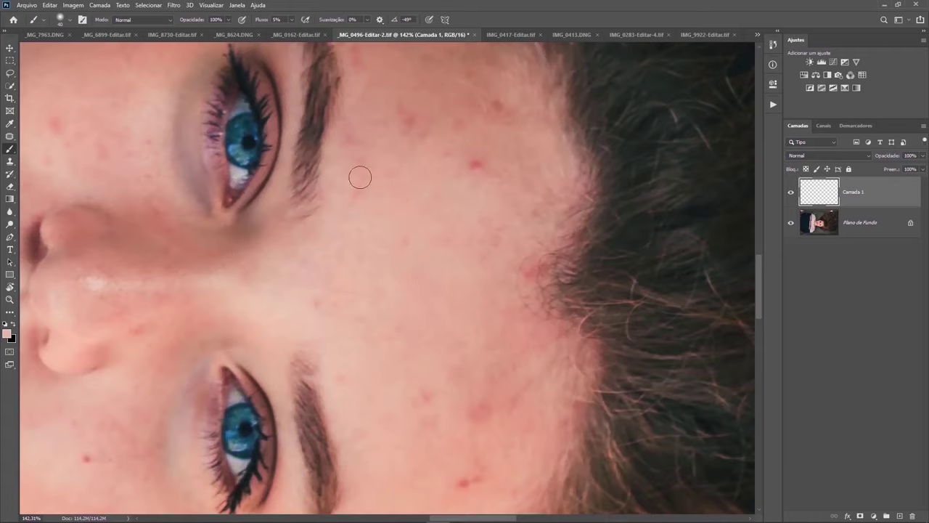
pyautogui.keyDown('alt'); pyautogui.click(425, 187); pyautogui.keyUp('alt')
pyautogui.moveTo(465, 164); pyautogui.dragTo(463, 162)
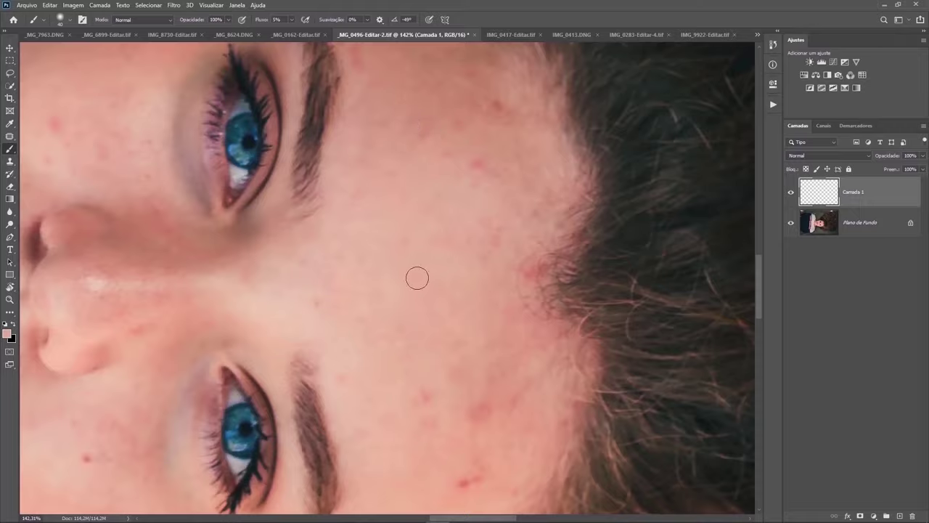
pyautogui.scroll(-3, 373, 218)
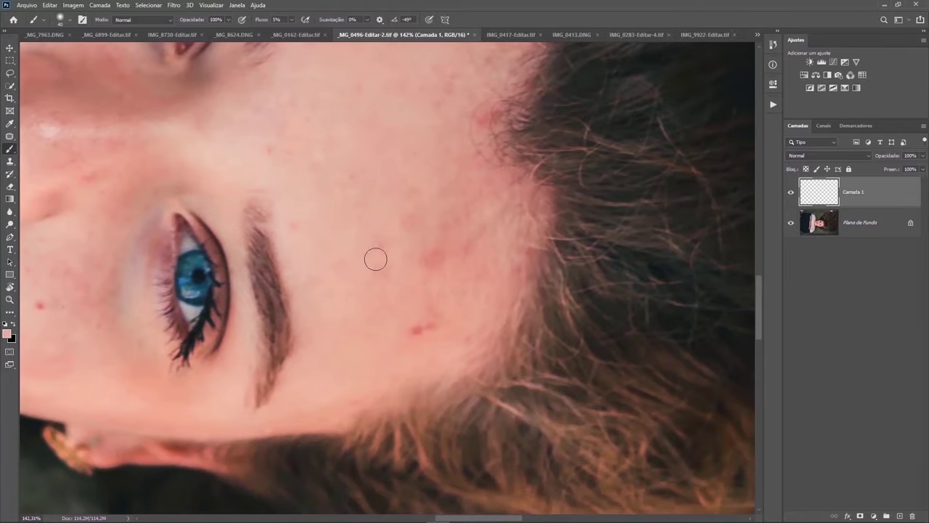
pyautogui.scroll(3, 390, 291)
# Add a second retouch layer with a 5 px brush at 19% flow, then compare before and after
pyautogui.click(900, 514)
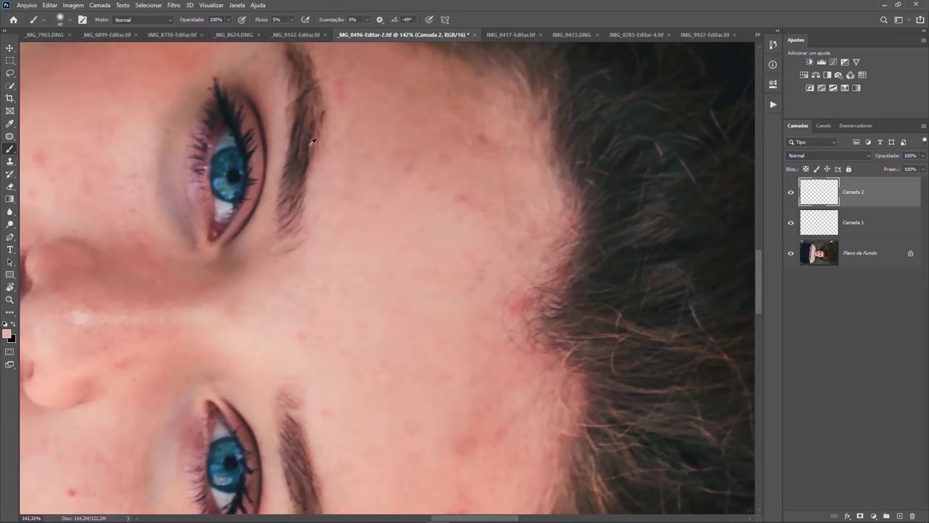
pyautogui.moveTo(300, 187)
pyautogui.mouseDown()
pyautogui.moveTo(286, 195)
pyautogui.moveTo(342, 169)
pyautogui.mouseUp()
pyautogui.moveTo(266, 16); pyautogui.dragTo(277, 17)
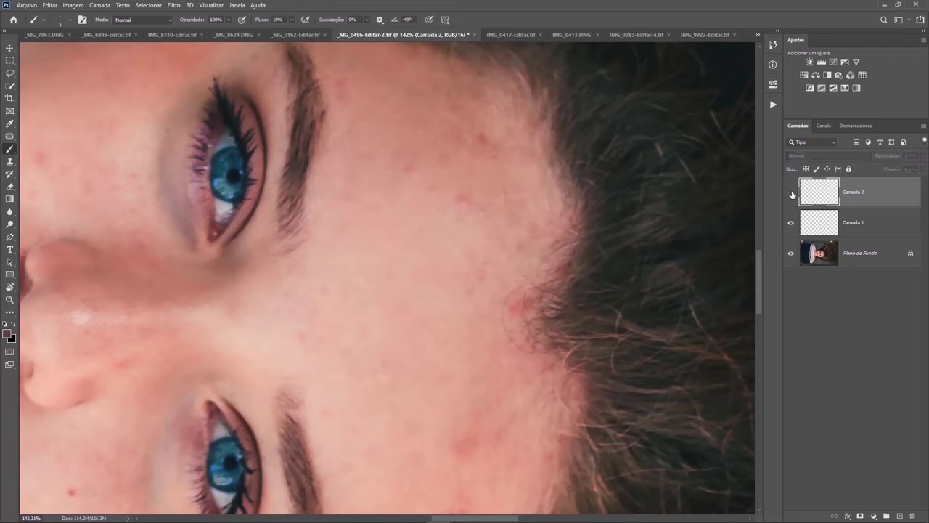
pyautogui.click(792, 223)
pyautogui.click(792, 222)
pyautogui.click(792, 222)
pyautogui.click(791, 222)
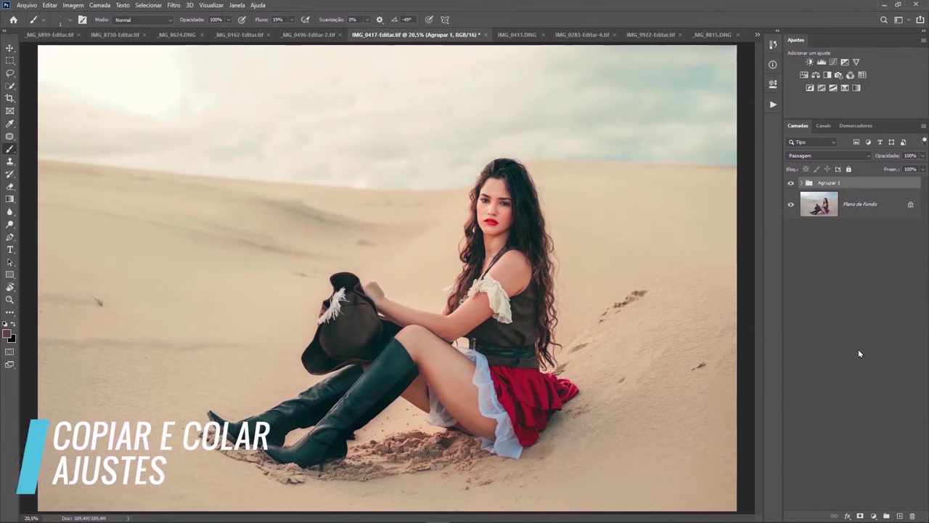
# Inspect the Agrupar 1 group's effect and contents, glancing at IMG_0413.DNG
pyautogui.click(791, 183)
pyautogui.click(791, 184)
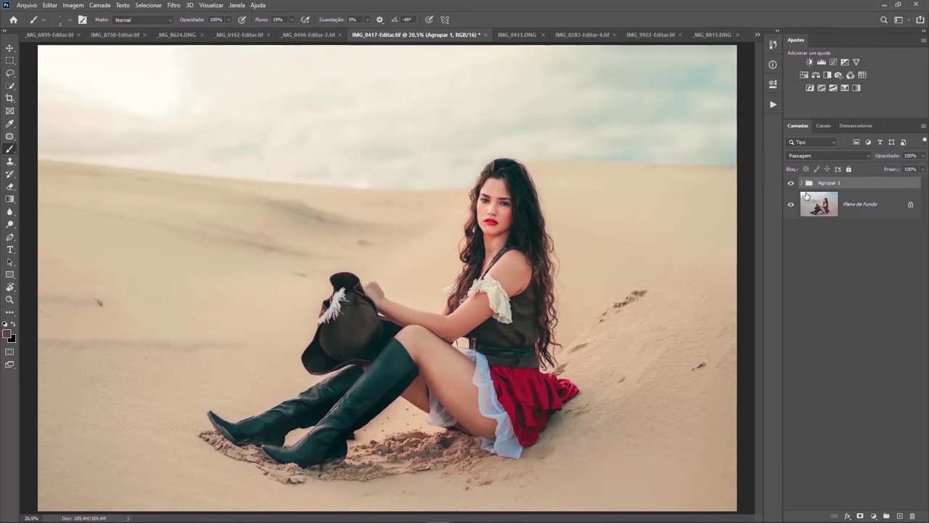
pyautogui.click(803, 183)
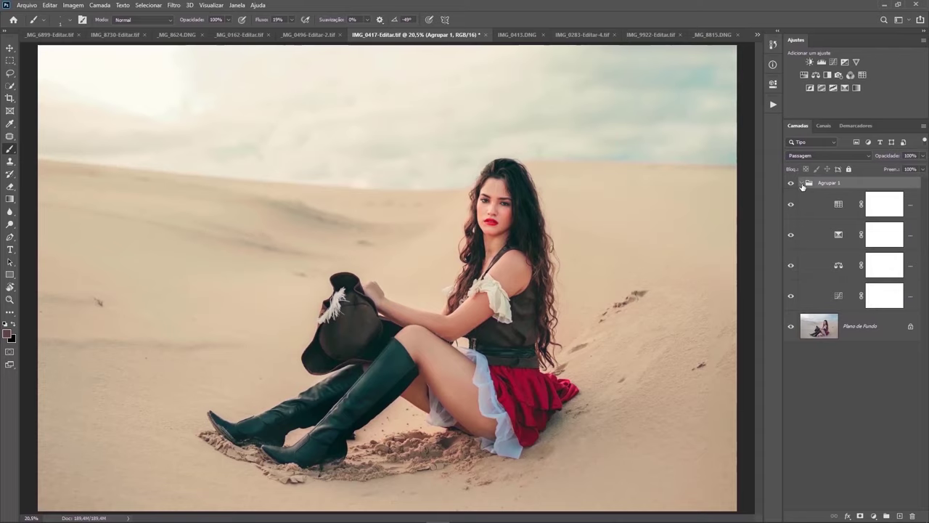
pyautogui.click(802, 184)
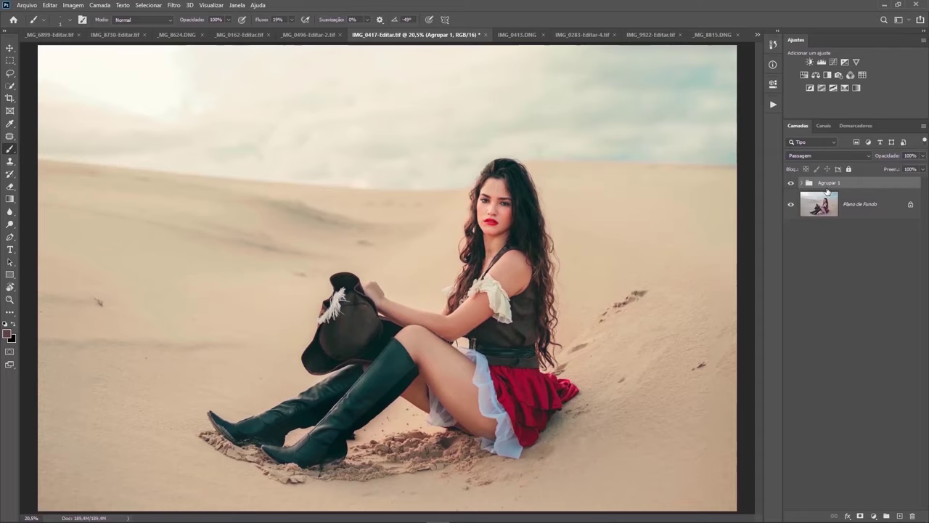
pyautogui.click(517, 35)
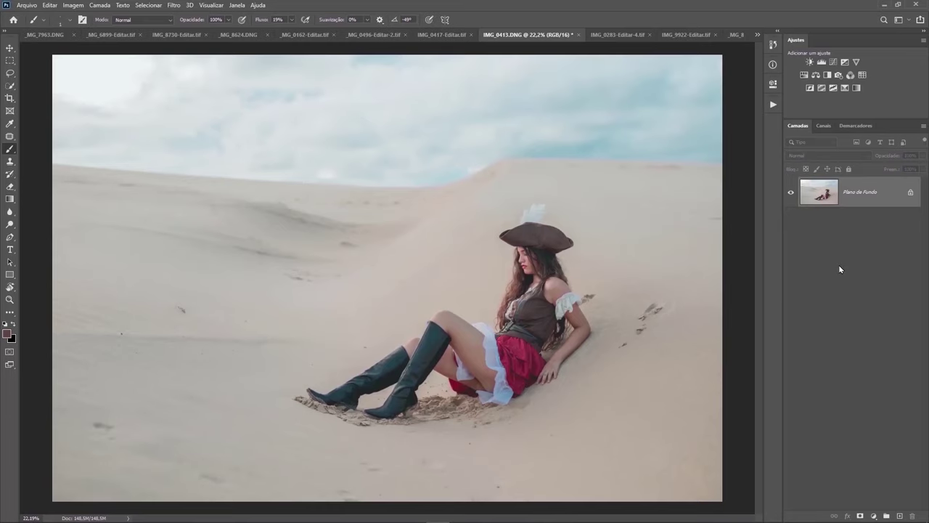
pyautogui.moveTo(837, 255); pyautogui.dragTo(556, 64)
pyautogui.click(402, 34)
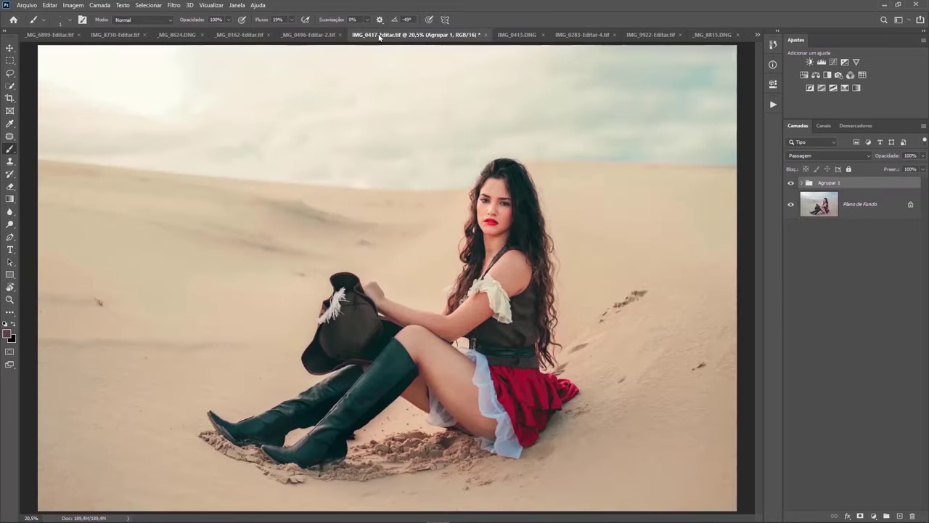
# Paste a copy of Agrupar 1 into IMG_0413.DNG and compare the warm grade on and off
pyautogui.hotkey('ctrl', 'c')
pyautogui.hotkey('ctrl', 'Tab')
pyautogui.hotkey('ctrl', 'v')
pyautogui.click(792, 184)
pyautogui.click(792, 183)
pyautogui.click(792, 183)
pyautogui.click(791, 184)
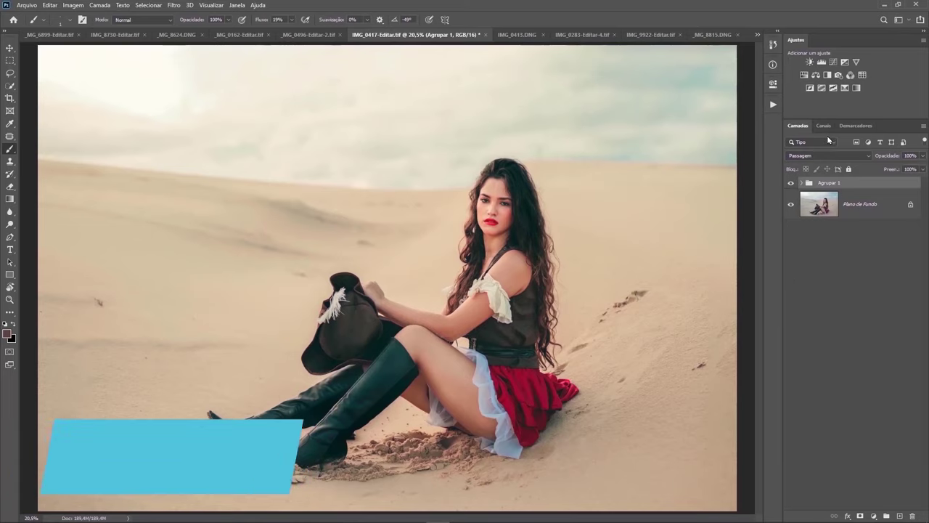
# Add Curves adjustment layers Curvas 4 through 9 to IMG_0417-Editar
pyautogui.click(834, 62)
pyautogui.click(834, 62)
pyautogui.click(834, 62)
pyautogui.click(834, 62)
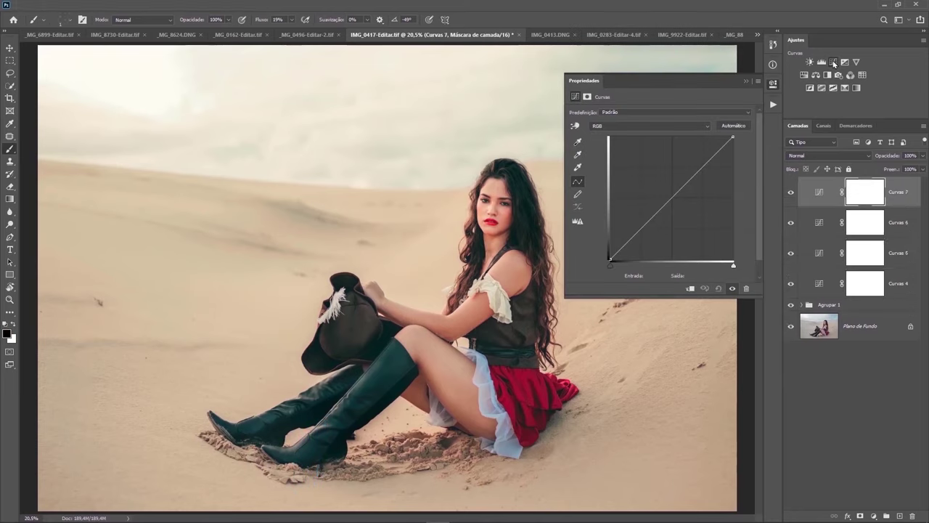
pyautogui.click(834, 63)
pyautogui.click(834, 63)
pyautogui.click(746, 81)
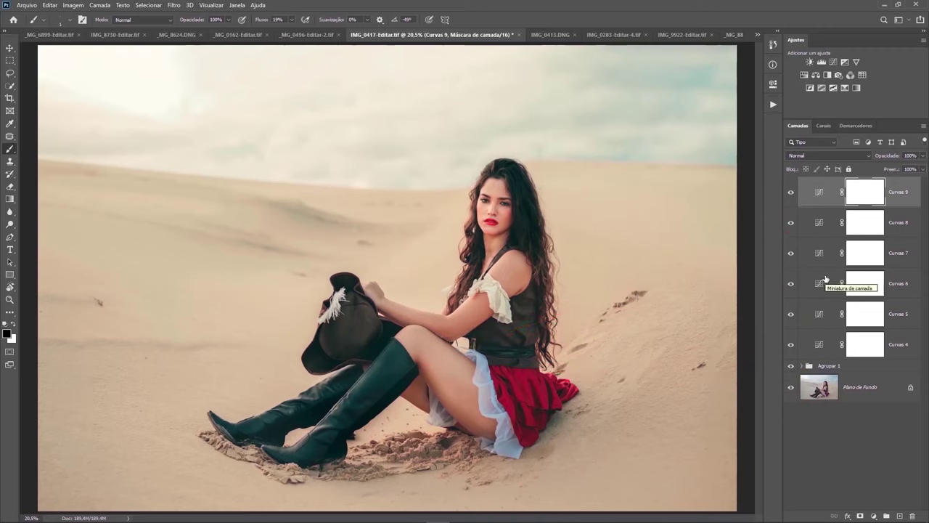
# Stamp all visible layers into a merged Camada 1 on top
pyautogui.hotkey('ctrl', 'shift', 'alt', 'e')
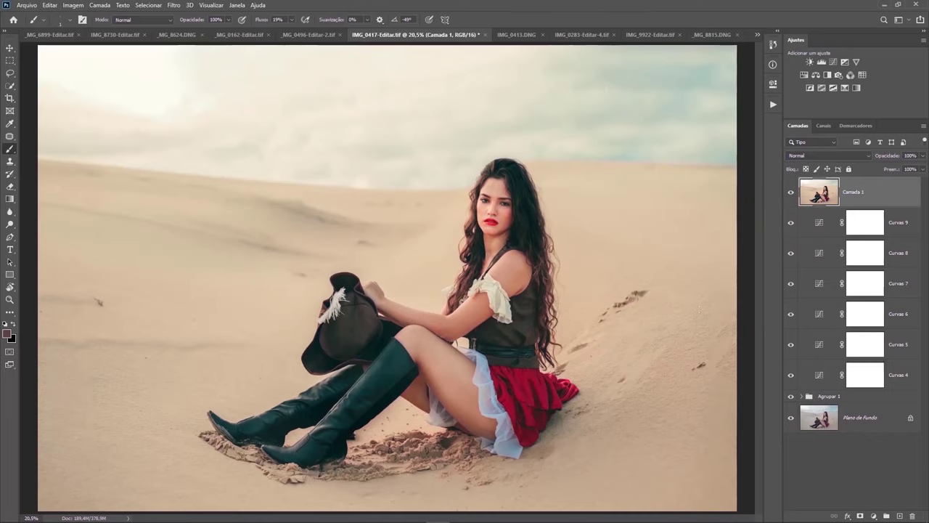
pyautogui.scroll(5, 446, 218)
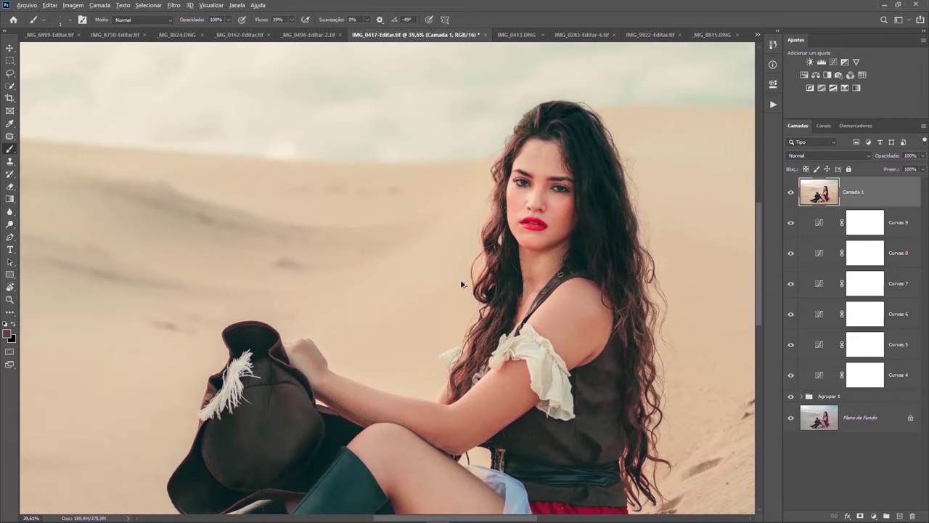
pyautogui.scroll(-5, 462, 284)
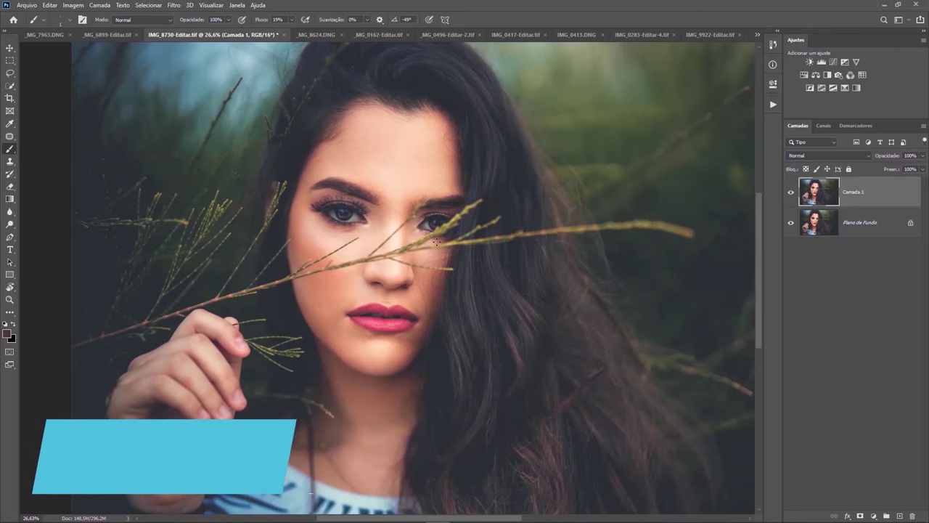
# Rotate the view about 71° and dodge the face midtones at 10% exposure with a 326 brush
pyautogui.scroll(2, 408, 248)
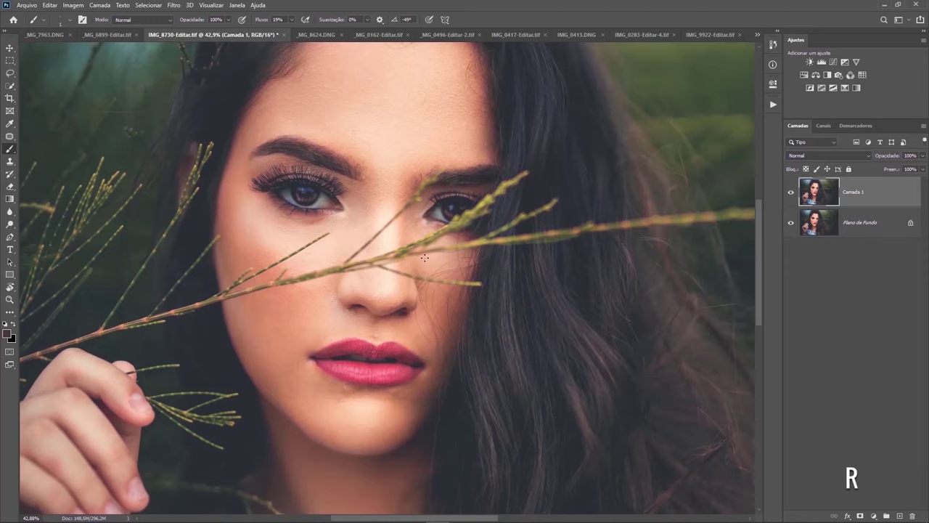
pyautogui.press('r')
pyautogui.moveTo(450, 208); pyautogui.dragTo(491, 194)
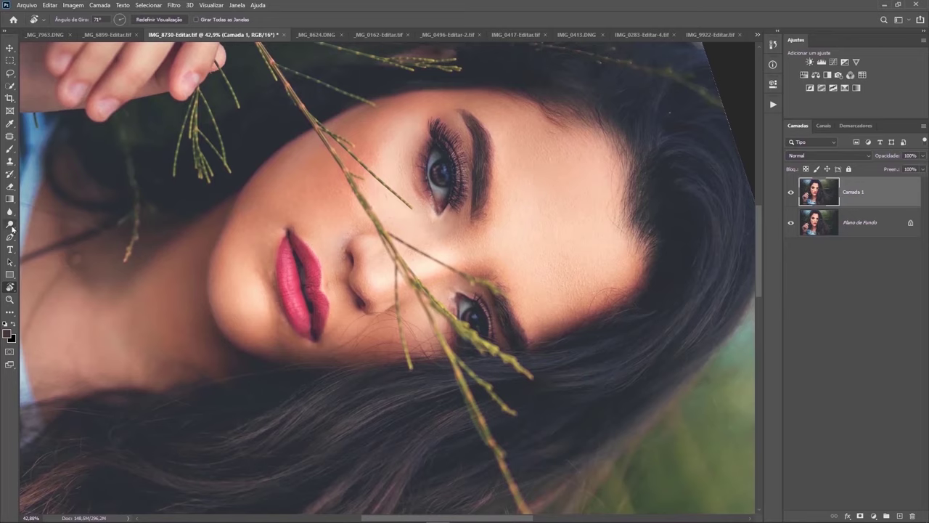
pyautogui.click(10, 225)
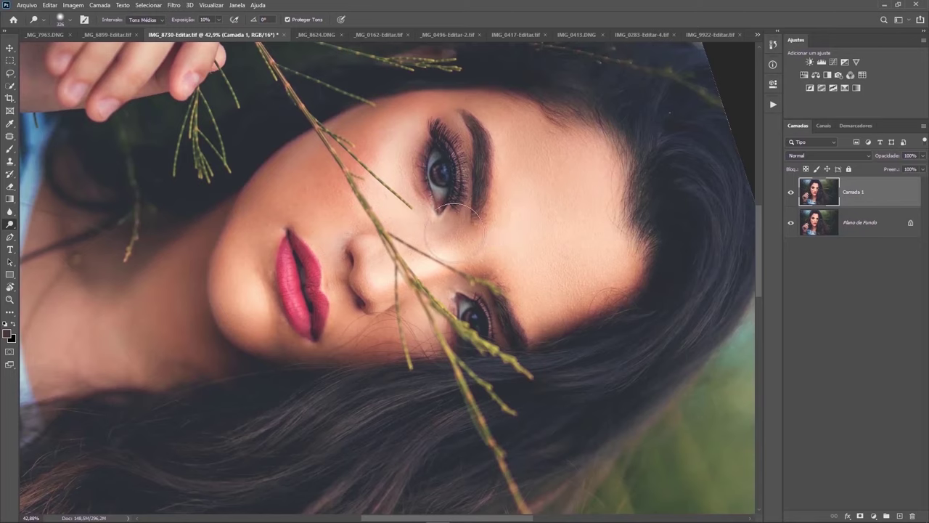
pyautogui.press(']')
pyautogui.press(']')
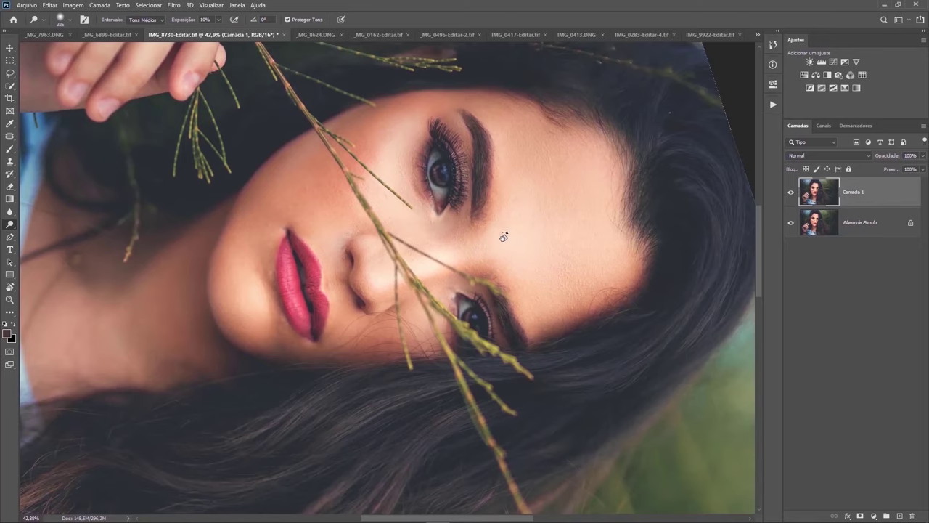
pyautogui.press('r')
pyautogui.moveTo(508, 160)
pyautogui.mouseDown()
pyautogui.moveTo(544, 173)
pyautogui.moveTo(345, 176)
pyautogui.mouseUp()
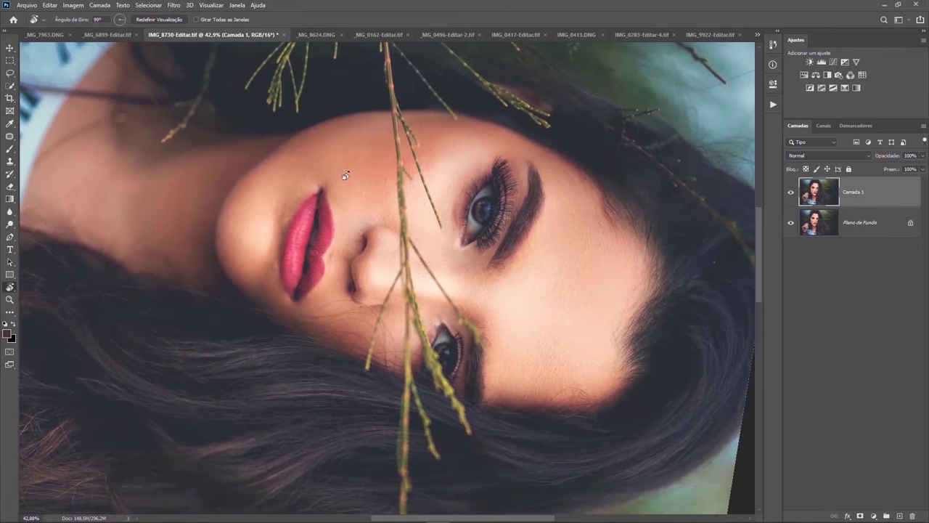
pyautogui.click(10, 226)
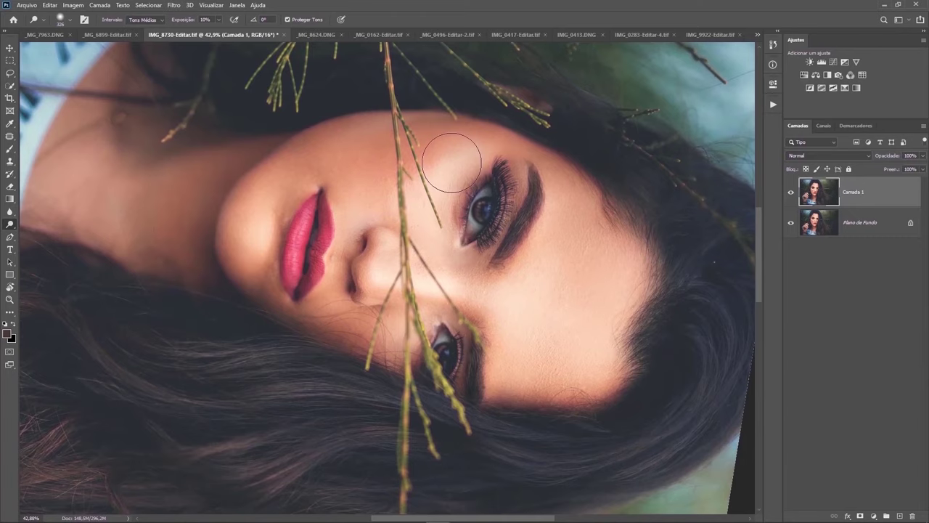
# Tilt the view the other way, dodge more of the face, then reset the rotation upright
pyautogui.press('r')
pyautogui.moveTo(476, 267)
pyautogui.mouseDown()
pyautogui.moveTo(215, 170)
pyautogui.moveTo(217, 155)
pyautogui.mouseUp()
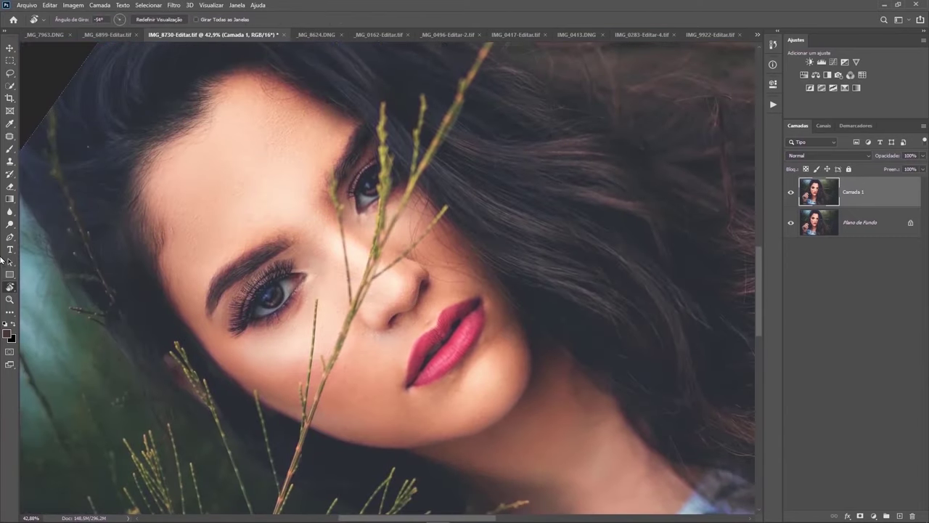
pyautogui.click(11, 225)
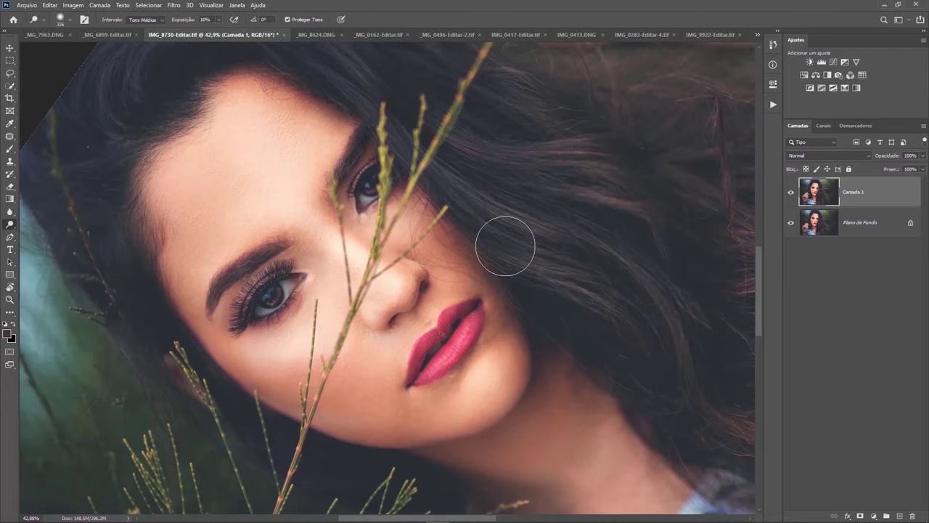
pyautogui.press('Escape')
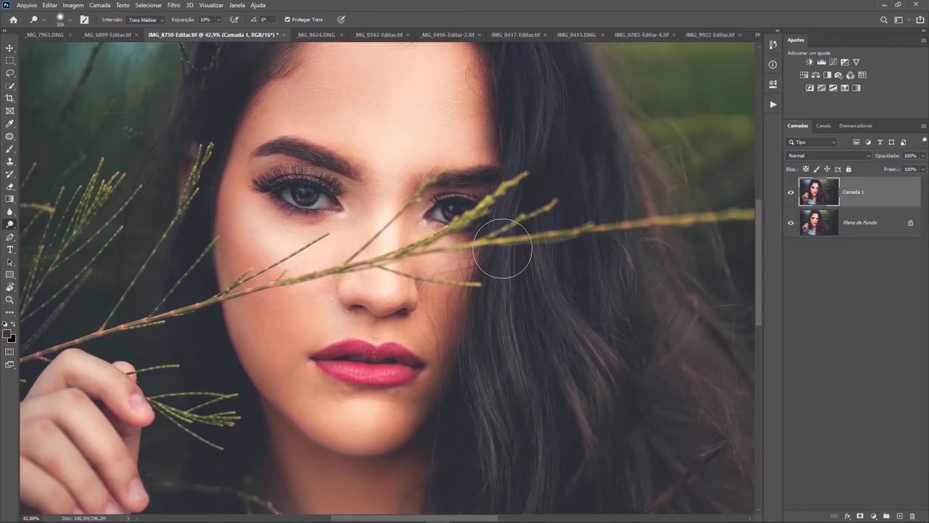
pyautogui.scroll(-2, 434, 217)
pyautogui.scroll(-2, 428, 227)
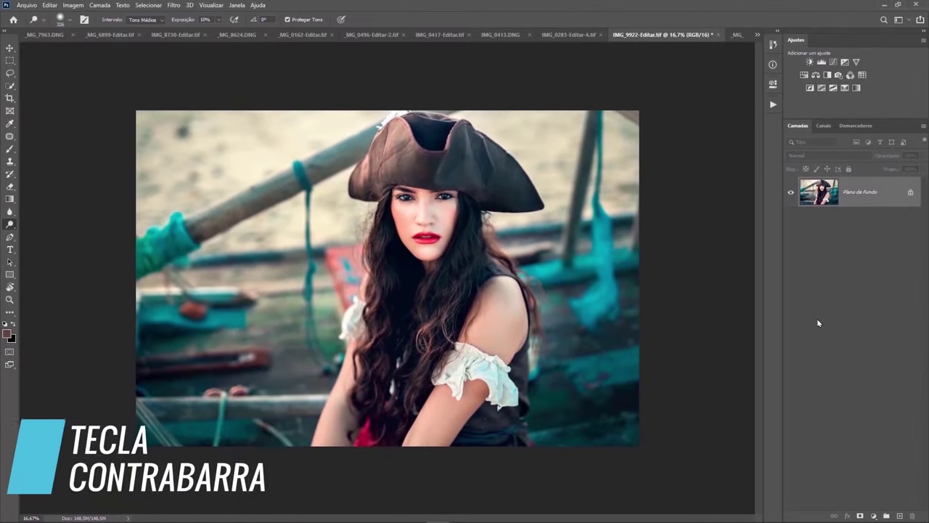
# Add a Curves layer that darkens the whole photo, then fit it in the window
pyautogui.click(834, 62)
pyautogui.moveTo(675, 195); pyautogui.dragTo(678, 212)
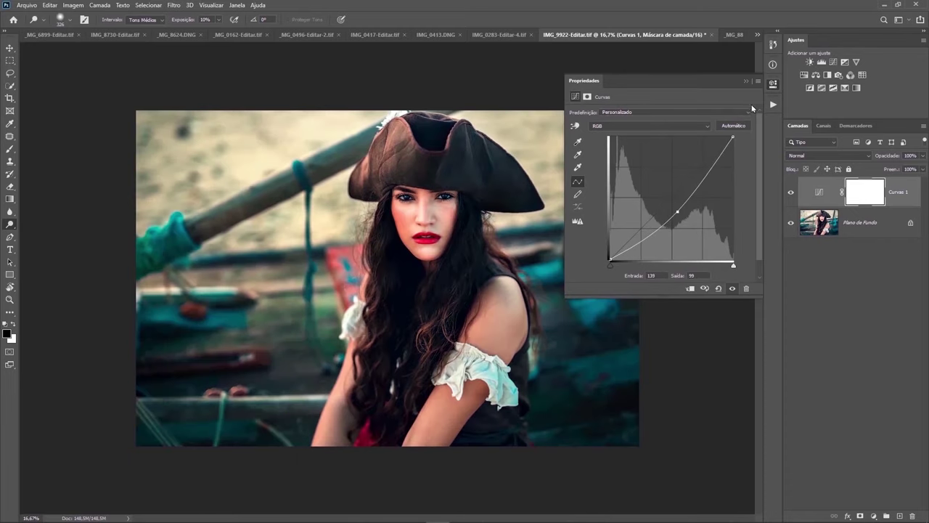
pyautogui.click(744, 81)
pyautogui.hotkey('ctrl', '0')
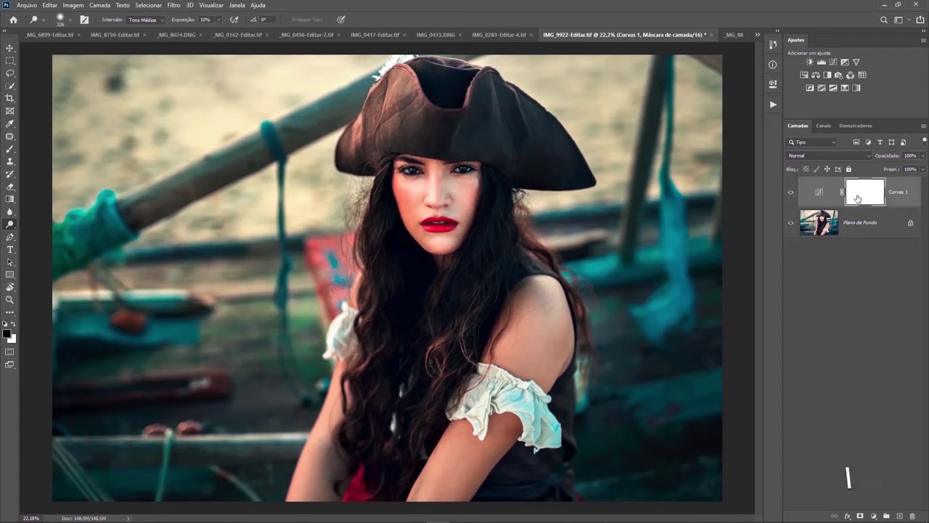
# Paint the curves mask off the face, hat, hair and arm, checking with the red overlay
pyautogui.press('b')
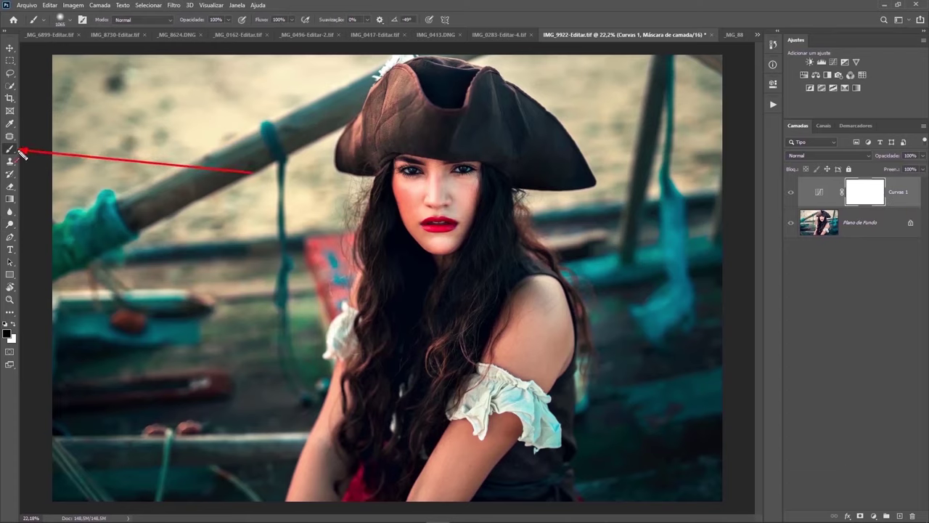
pyautogui.moveTo(396, 122)
pyautogui.mouseDown()
pyautogui.moveTo(426, 154)
pyautogui.moveTo(450, 218)
pyautogui.mouseUp()
pyautogui.moveTo(465, 108)
pyautogui.mouseDown()
pyautogui.moveTo(537, 160)
pyautogui.moveTo(477, 259)
pyautogui.moveTo(507, 256)
pyautogui.moveTo(529, 342)
pyautogui.moveTo(473, 332)
pyautogui.moveTo(516, 387)
pyautogui.moveTo(373, 415)
pyautogui.moveTo(373, 443)
pyautogui.mouseUp()
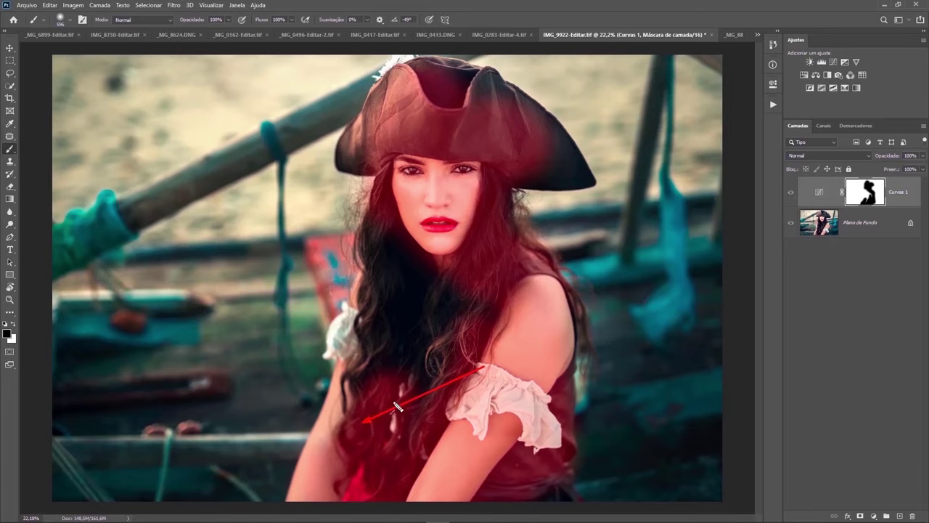
pyautogui.press('\\')
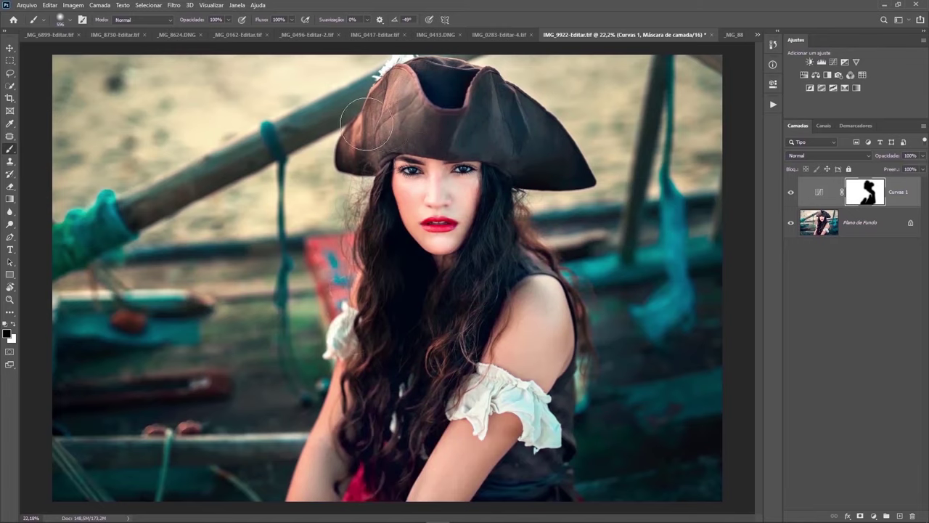
pyautogui.moveTo(367, 123); pyautogui.dragTo(320, 505)
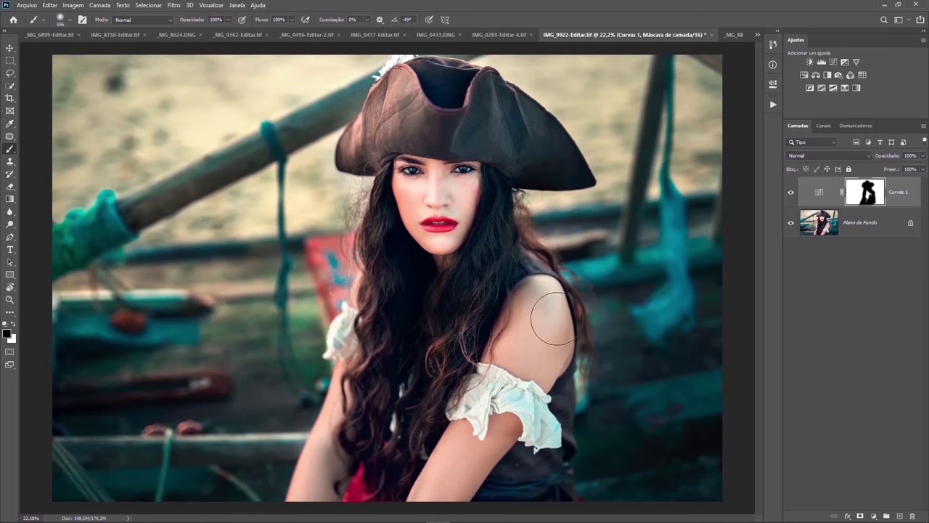
pyautogui.press('\\')
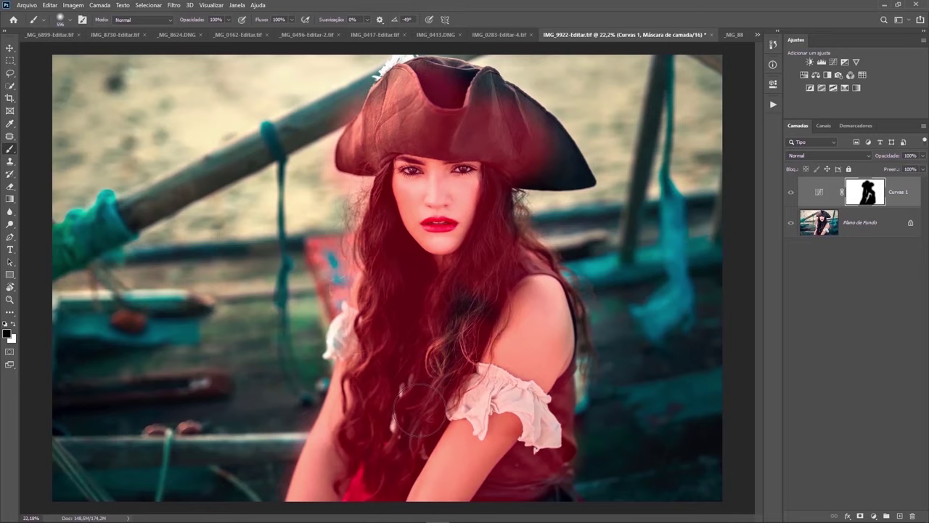
pyautogui.keyDown('alt'); pyautogui.rightClick(492, 118); pyautogui.keyUp('alt')
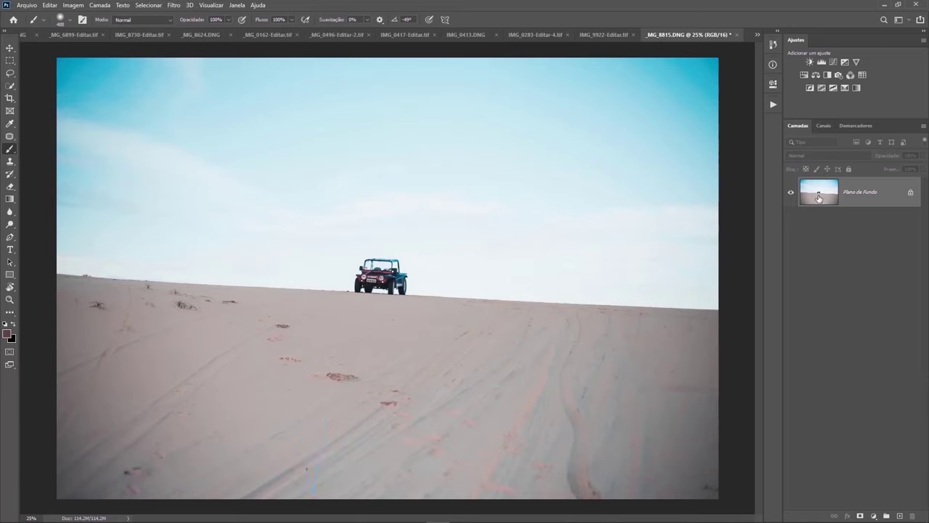
# Duplicate the background and erase the jeep using a lasso selection and Content-Aware Fill
pyautogui.hotkey('ctrl', 'j')
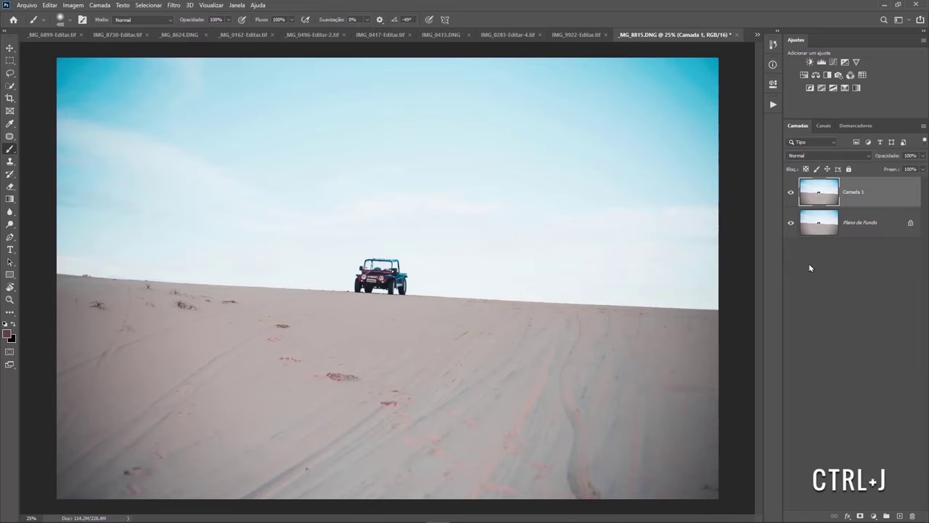
pyautogui.press('l')
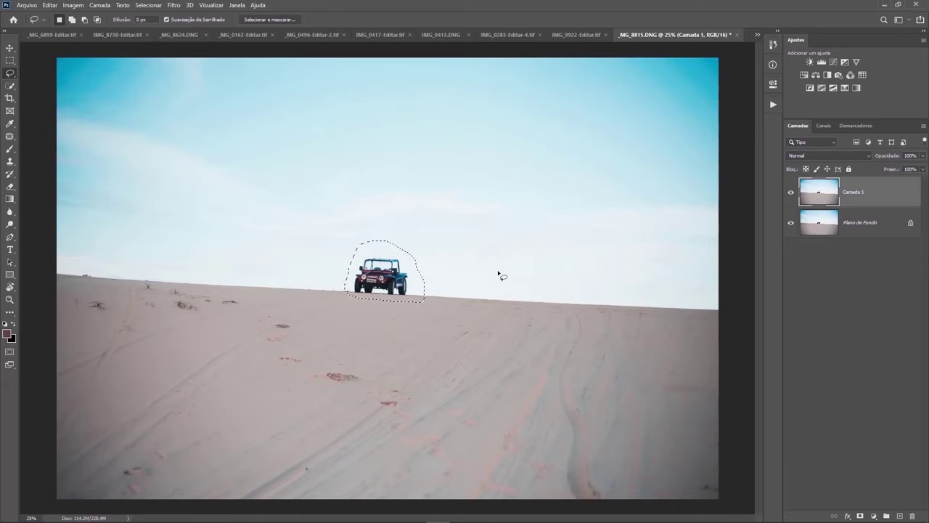
pyautogui.hotkey('shift', 'F5')
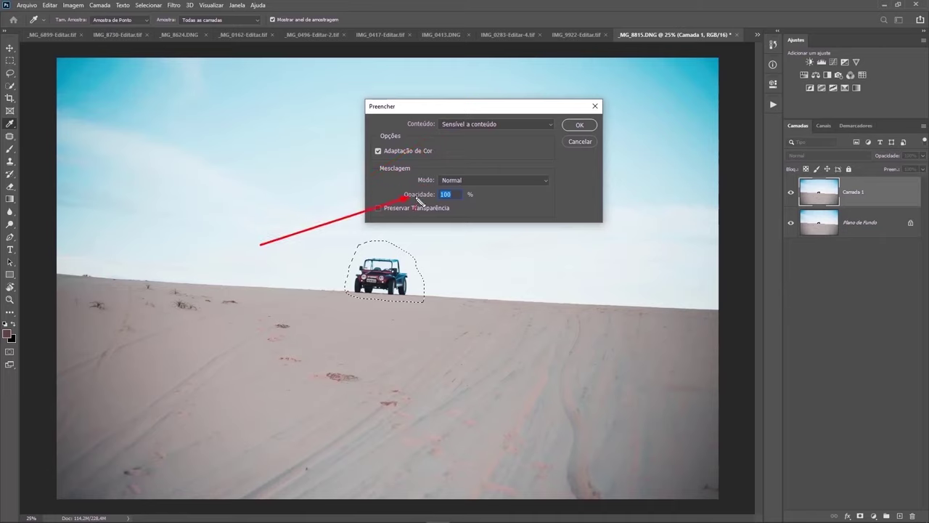
pyautogui.click(579, 125)
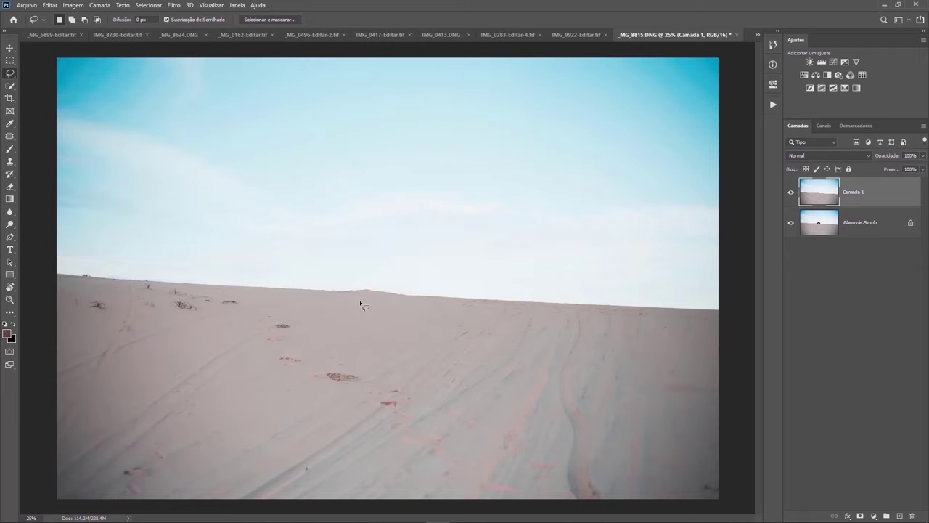
# Zoom in and open Liquify on the duplicate layer
pyautogui.scroll(3, 361, 303)
pyautogui.scroll(2, 370, 297)
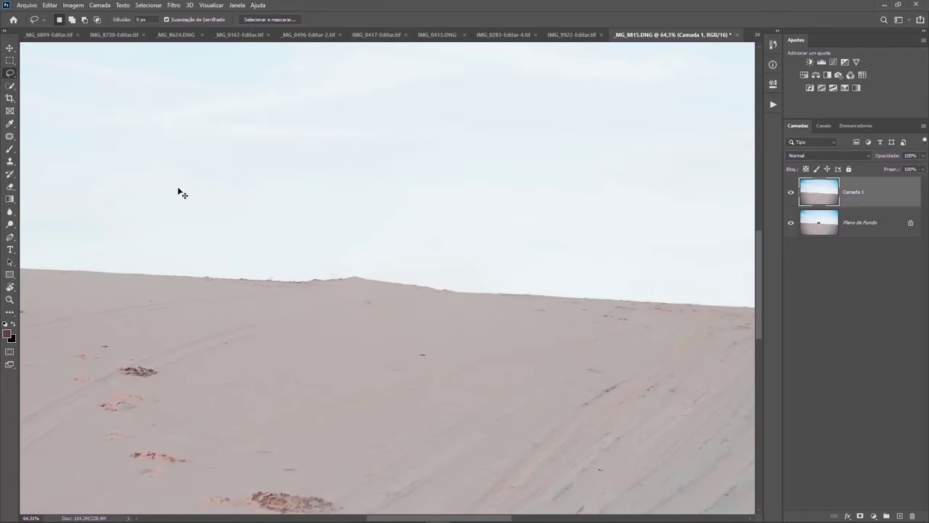
pyautogui.hotkey('ctrl', 'shift', 'x')
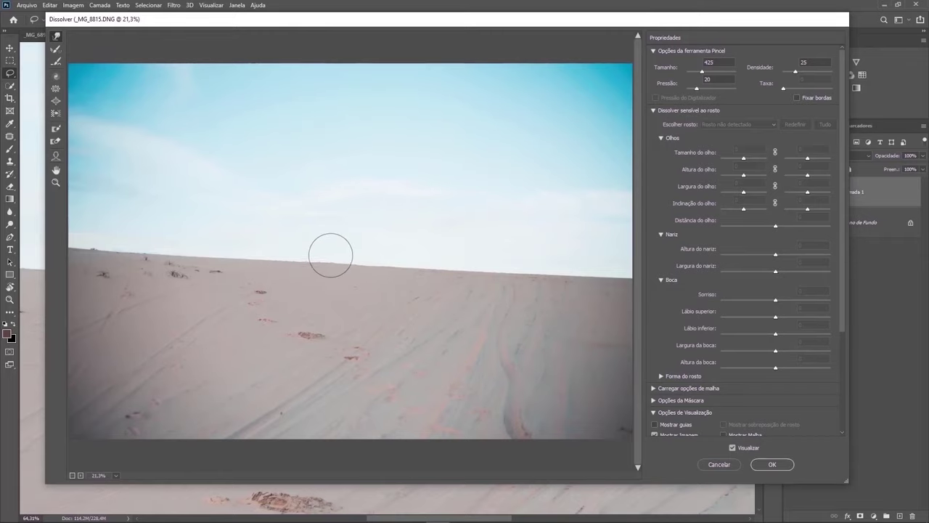
# Apply Liquify and toggle Camada 1 on and off to compare before and after
pyautogui.press('Return')
pyautogui.click(792, 192)
pyautogui.click(791, 193)
pyautogui.click(791, 193)
pyautogui.click(792, 192)
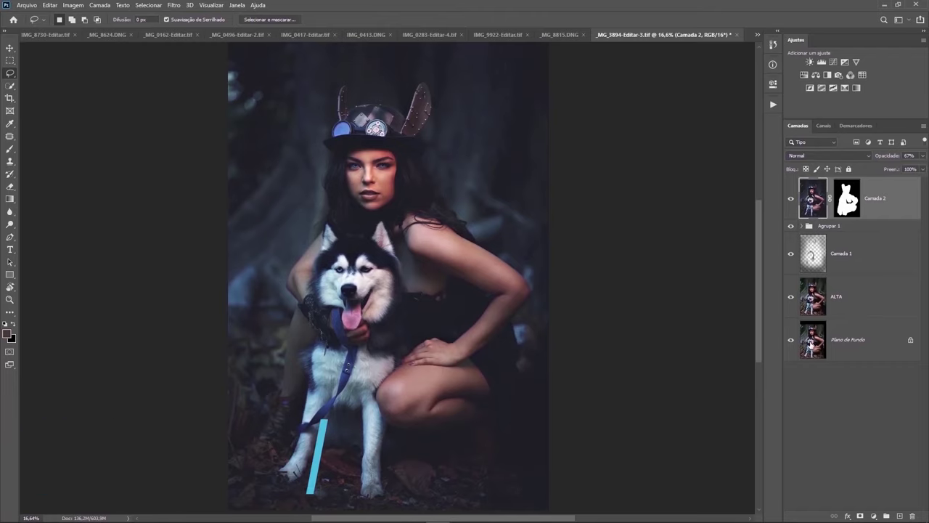
# Alt-click the Plano de Fundo eye to view the original alone, then restore and compare the edits
pyautogui.press('alt')
pyautogui.keyDown('alt'); pyautogui.click(790, 341); pyautogui.keyUp('alt')
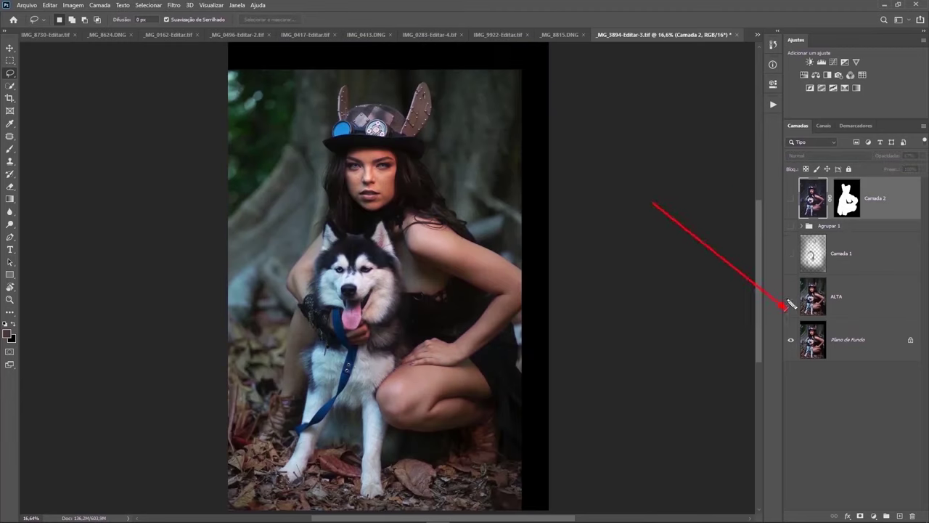
pyautogui.press('alt')
pyautogui.keyDown('alt'); pyautogui.click(790, 341); pyautogui.keyUp('alt')
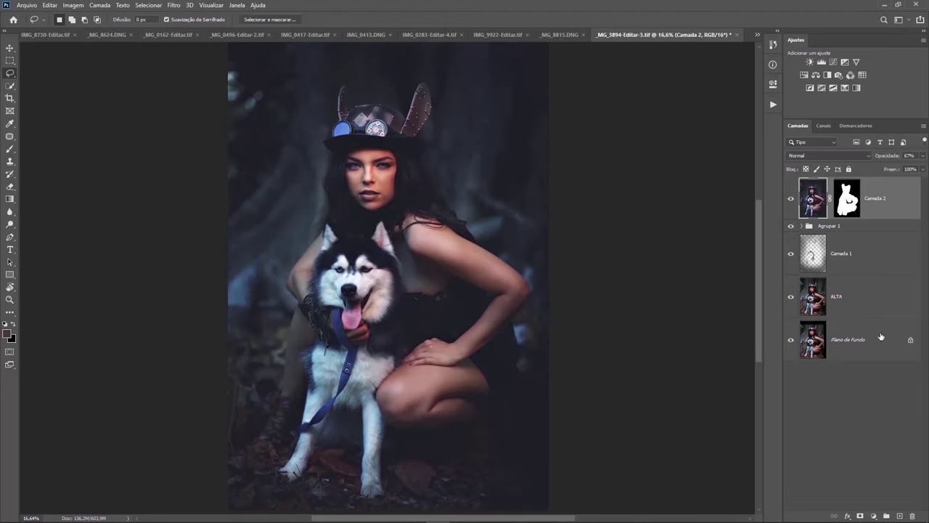
pyautogui.keyDown('alt'); pyautogui.click(790, 341); pyautogui.keyUp('alt')
pyautogui.keyDown('alt'); pyautogui.click(791, 341); pyautogui.keyUp('alt')
pyautogui.keyDown('alt'); pyautogui.click(790, 341); pyautogui.keyUp('alt')
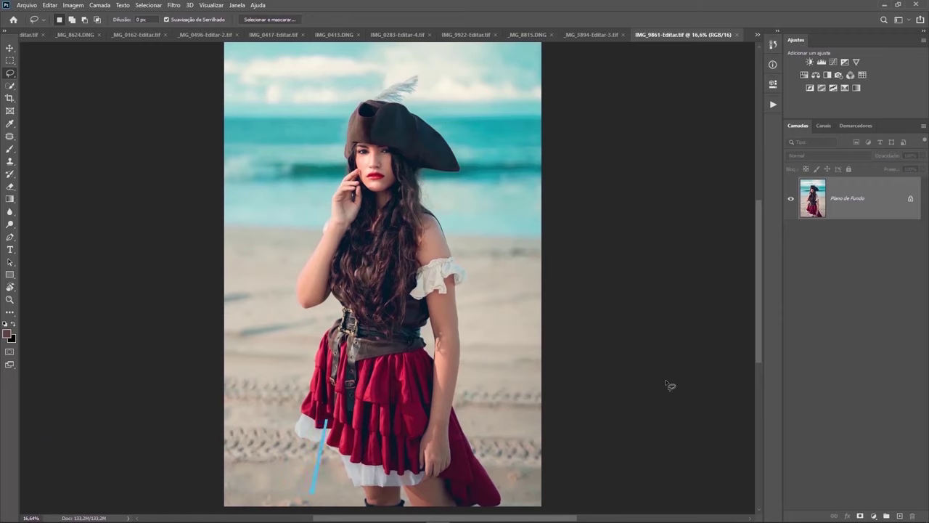
# Select the woman with Selecionar assunto and refine the selection along the red skirt's hem
pyautogui.moveTo(203, 186); pyautogui.dragTo(21, 92)
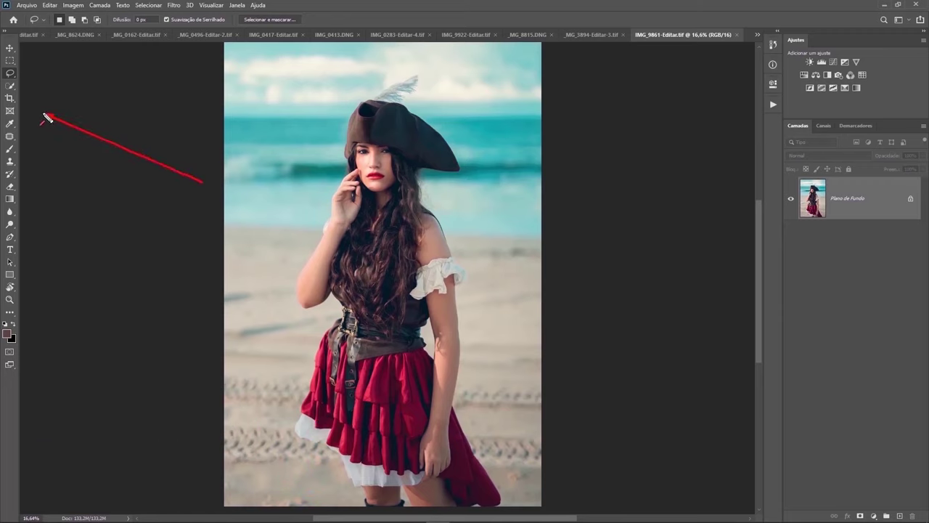
pyautogui.click(10, 85)
pyautogui.moveTo(209, 164); pyautogui.dragTo(308, 27)
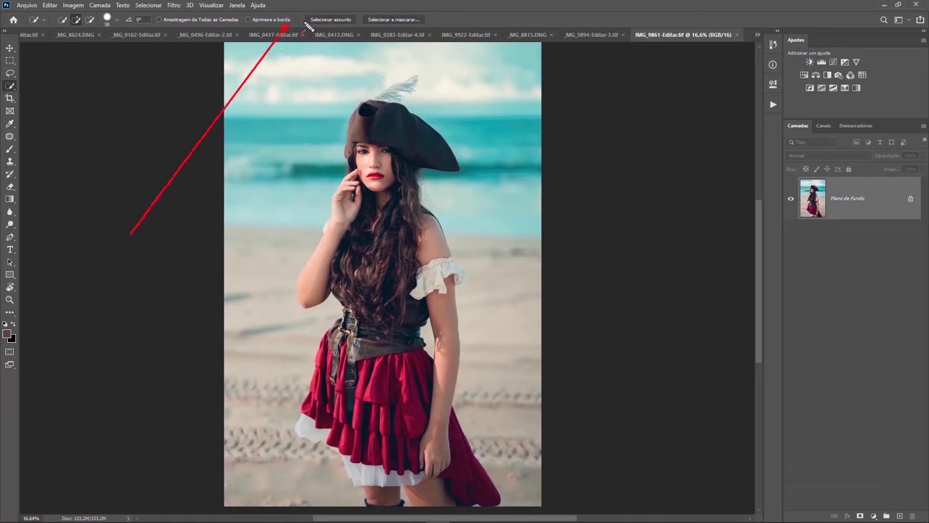
pyautogui.click(330, 21)
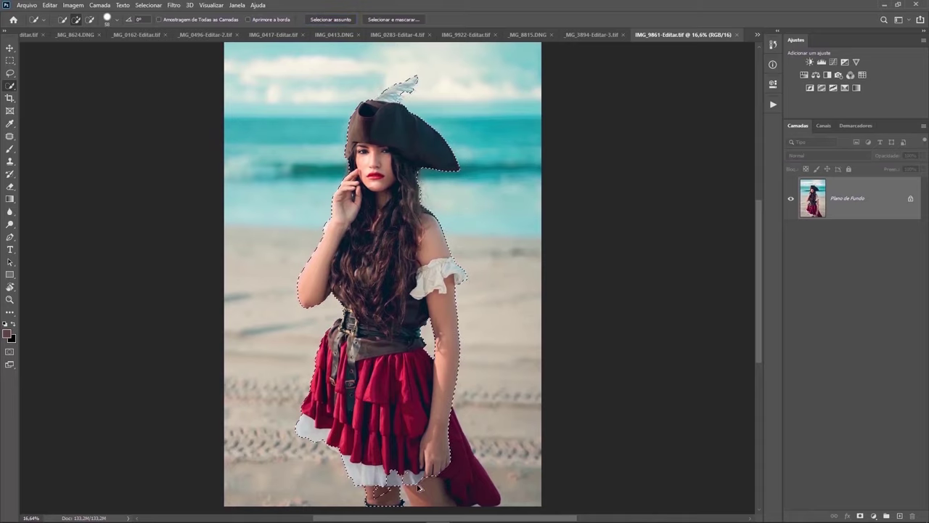
pyautogui.scroll(3, 429, 486)
pyautogui.moveTo(358, 445); pyautogui.dragTo(451, 497)
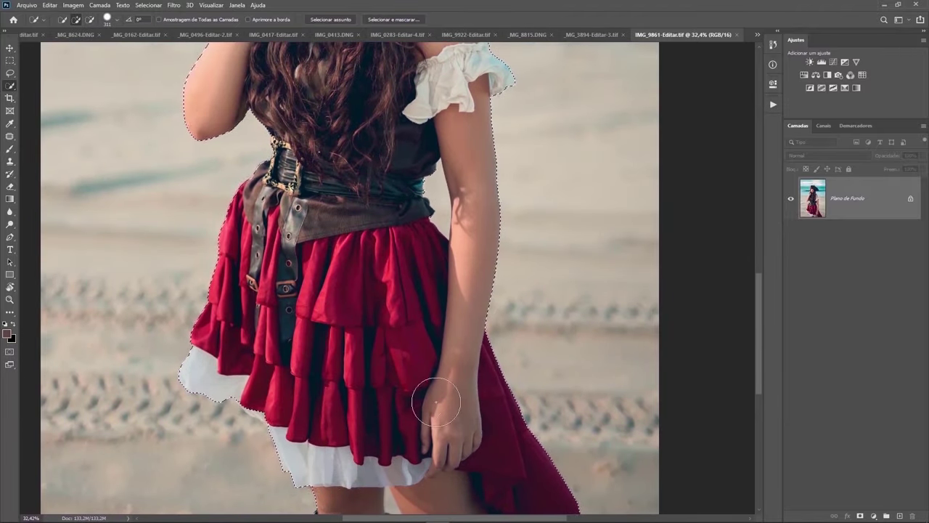
pyautogui.scroll(-2, 407, 396)
pyautogui.scroll(-1, 422, 169)
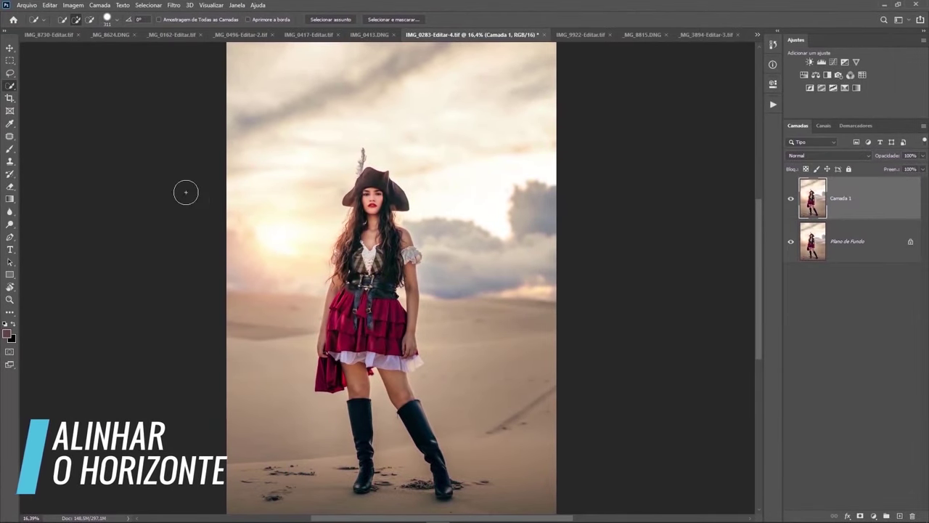
# Straighten the crop along the dune horizon to level the desert pirate photo
pyautogui.press('c')
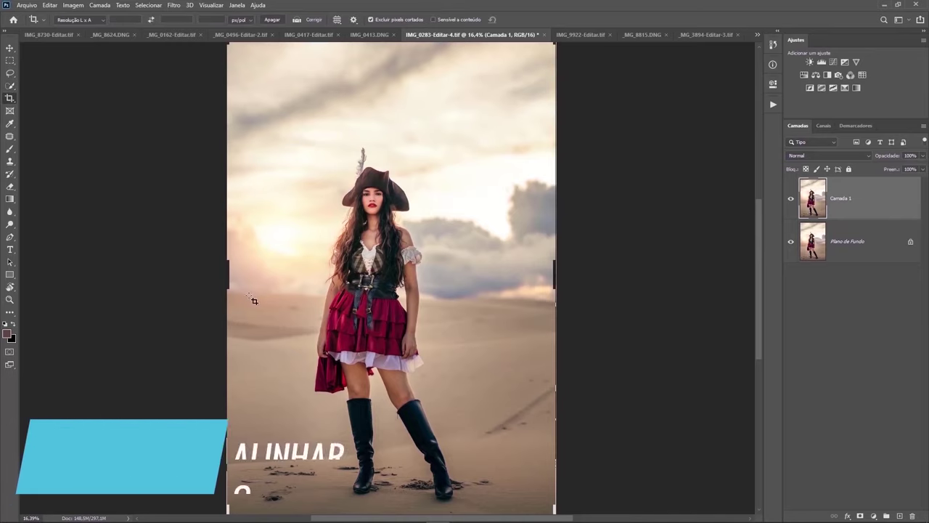
pyautogui.press('ctrl')
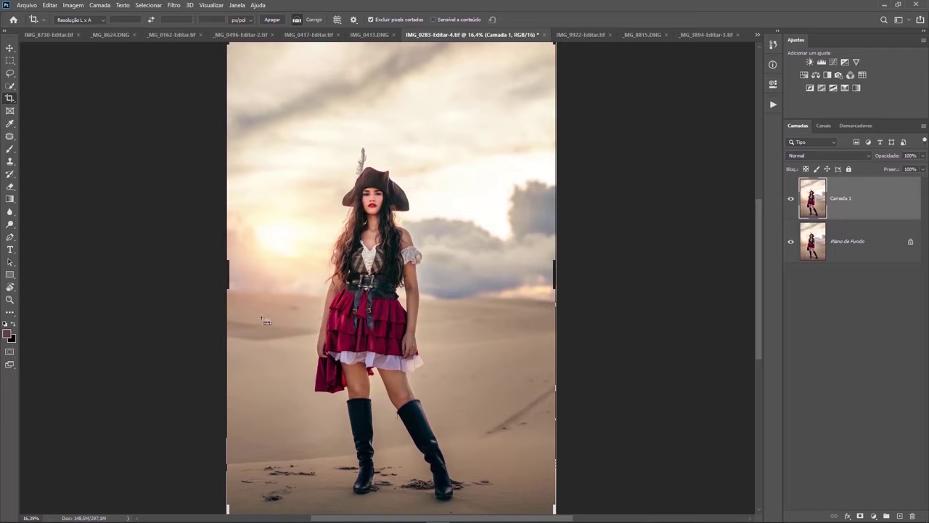
pyautogui.moveTo(224, 293); pyautogui.dragTo(673, 303)
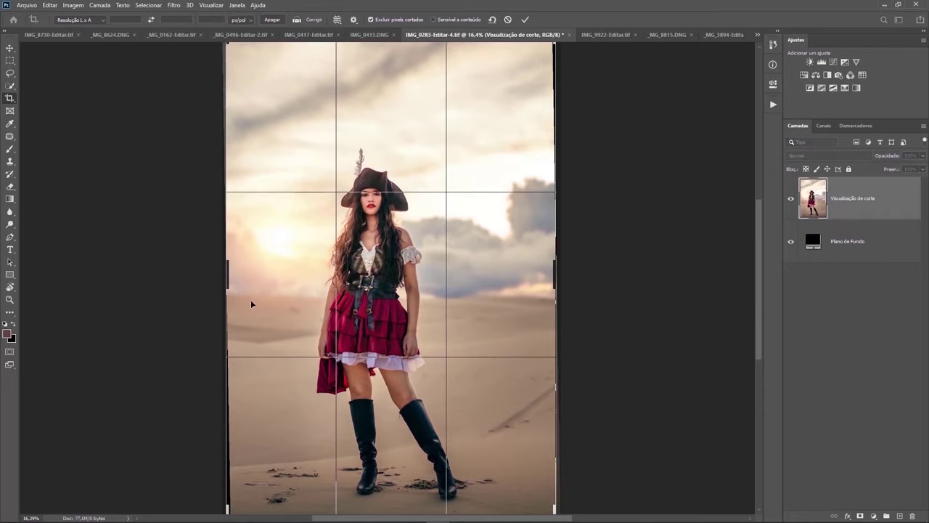
pyautogui.press('alt')
pyautogui.moveTo(222, 299); pyautogui.dragTo(848, 305)
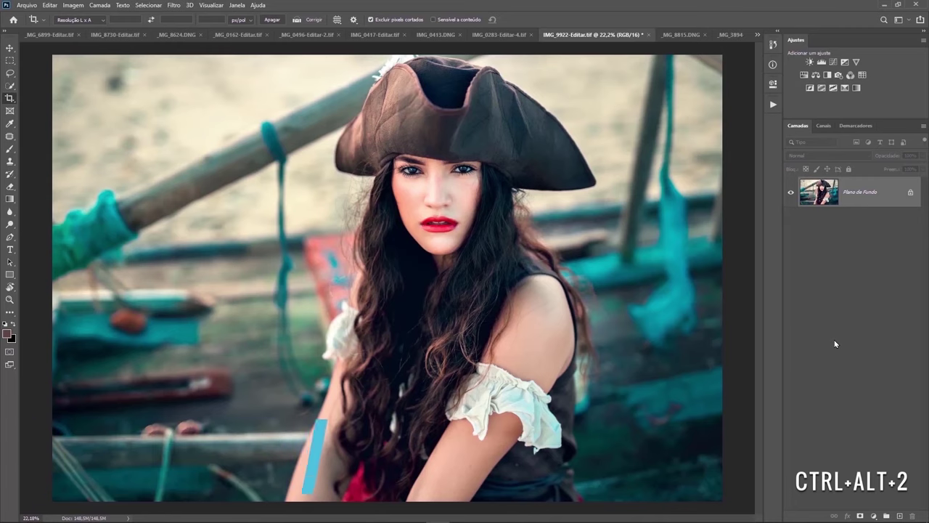
# Load the highlights with Ctrl+Alt+2 and add a brightening Curves layer masked by them
pyautogui.hotkey('ctrl', 'alt', '2')
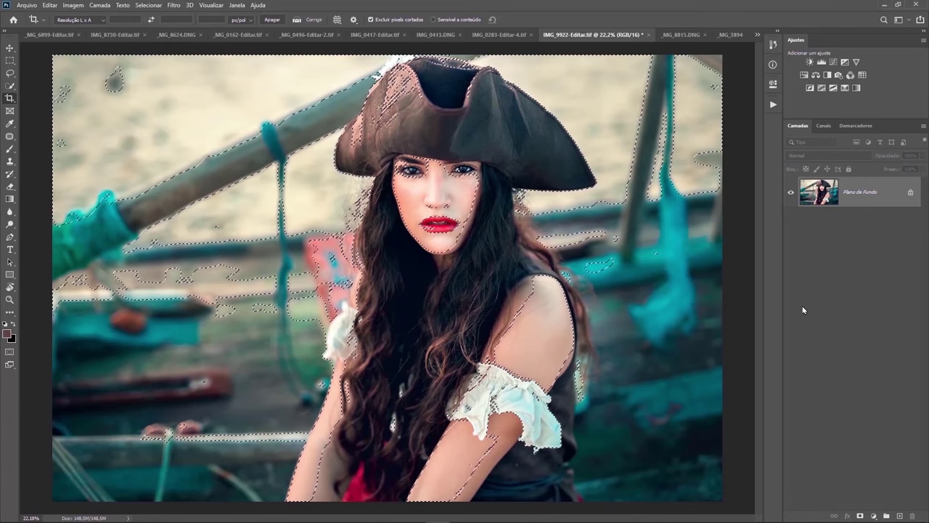
pyautogui.moveTo(218, 378); pyautogui.dragTo(591, 116)
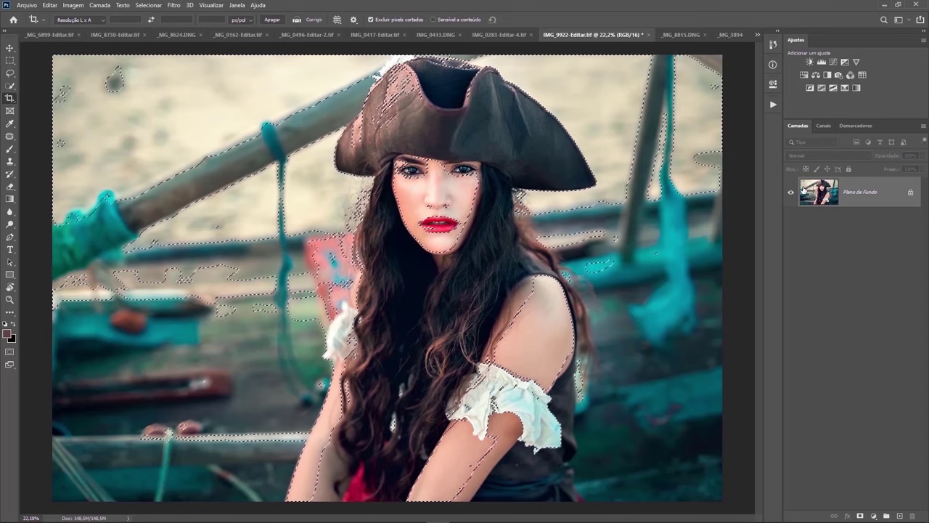
pyautogui.click(833, 63)
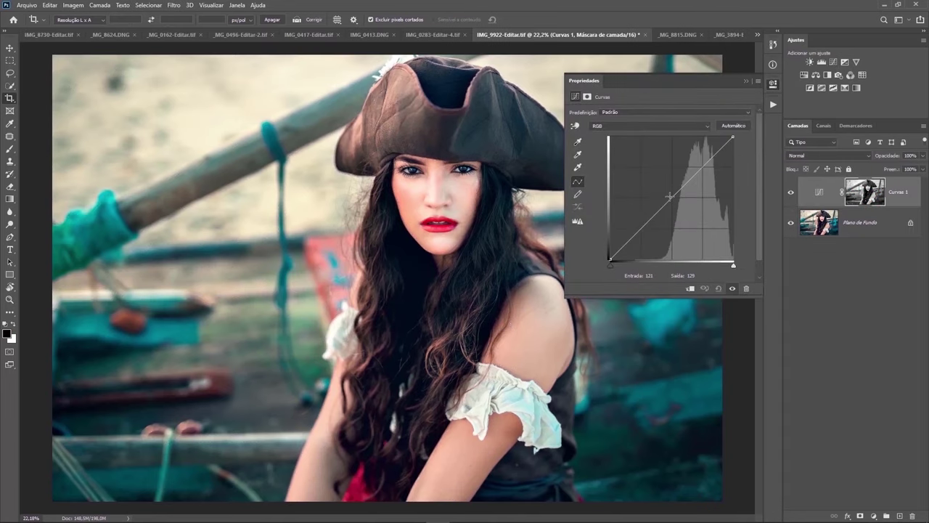
pyautogui.moveTo(670, 196)
pyautogui.mouseDown()
pyautogui.moveTo(662, 189)
pyautogui.moveTo(672, 201)
pyautogui.mouseUp()
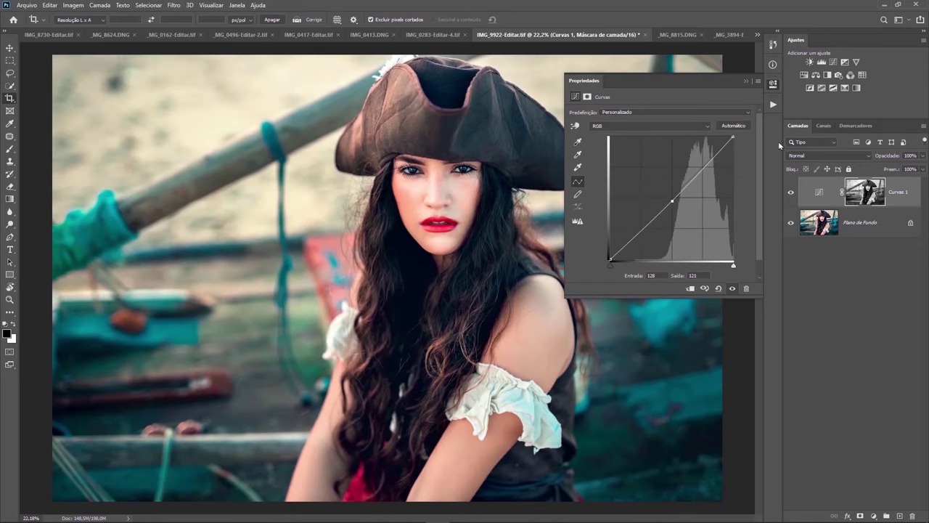
pyautogui.click(747, 81)
# Invert the Curvas 1 mask and pull the curve's midtones down to darken
pyautogui.hotkey('ctrl', 'i')
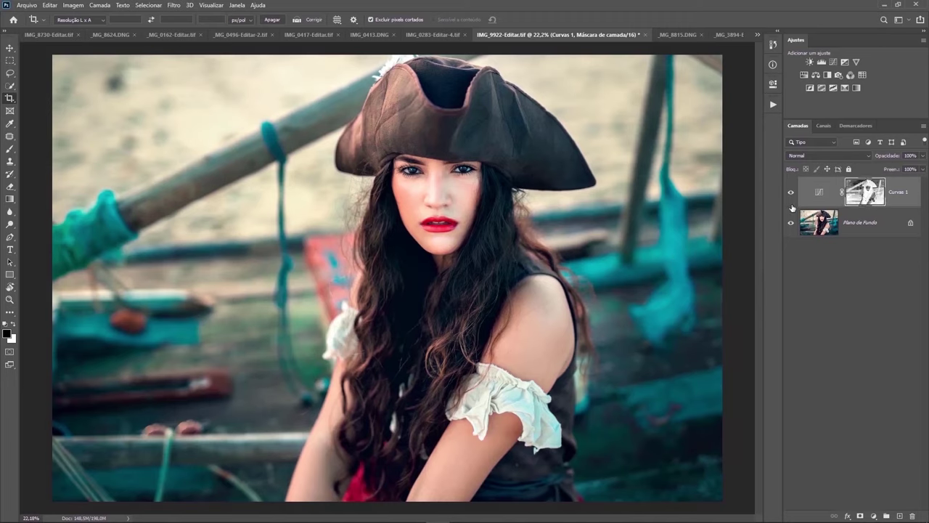
pyautogui.doubleClick(819, 195)
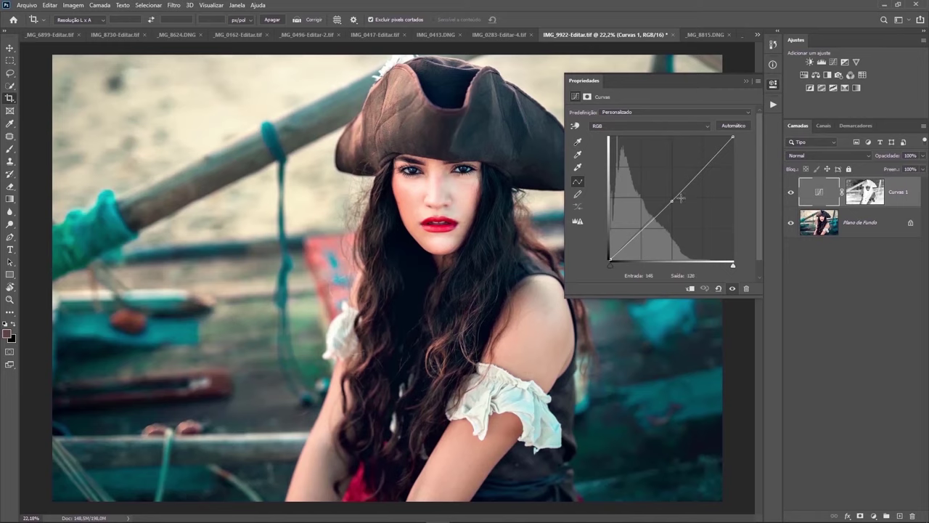
pyautogui.moveTo(680, 198); pyautogui.dragTo(679, 207)
pyautogui.click(747, 81)
# Toggle Curvas 1 on and off to compare with the original, leaving it visible
pyautogui.click(791, 192)
pyautogui.click(790, 191)
pyautogui.click(791, 192)
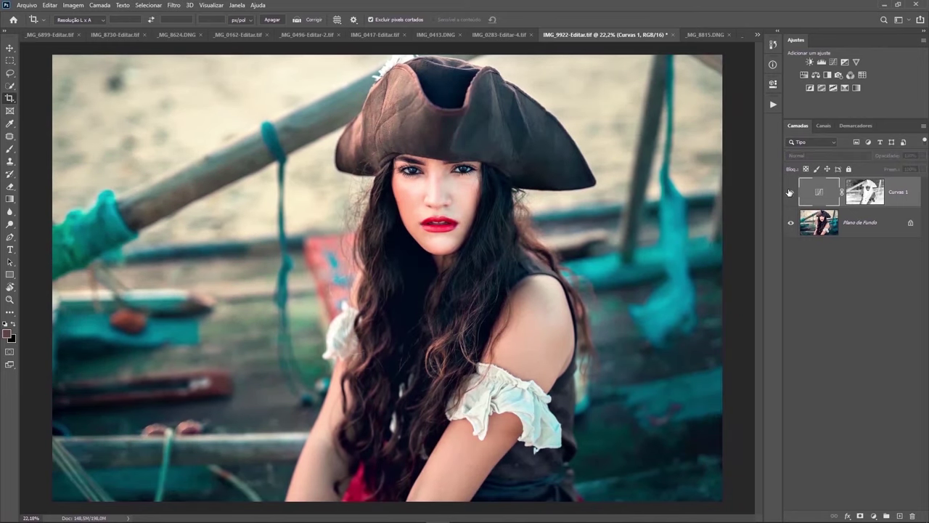
pyautogui.click(791, 192)
pyautogui.click(791, 192)
pyautogui.click(790, 192)
pyautogui.click(790, 192)
pyautogui.click(790, 191)
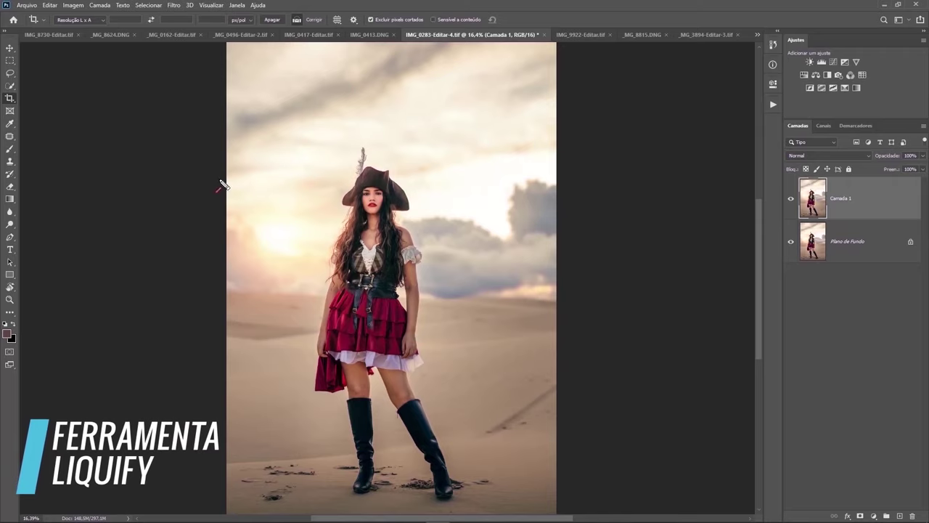
# Reshape the skirt with Liquify inside a rectangular selection
pyautogui.click(11, 61)
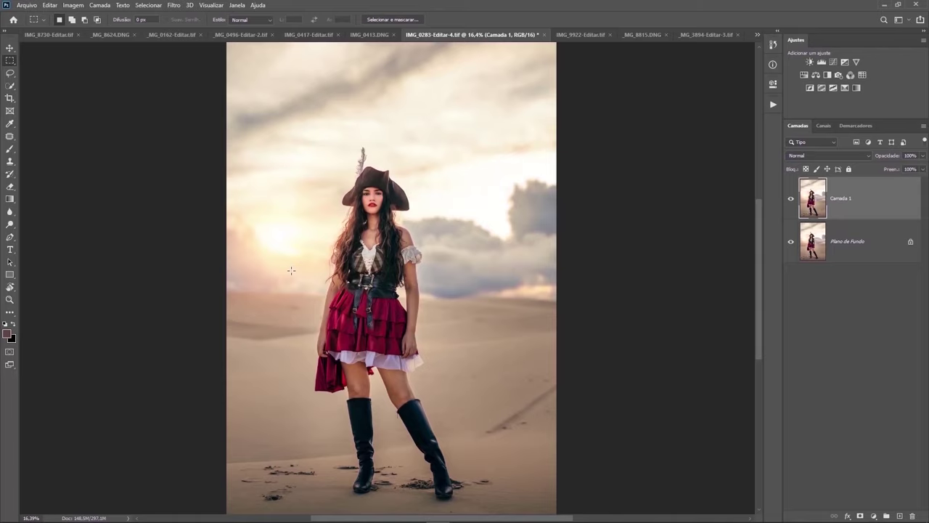
pyautogui.moveTo(251, 291); pyautogui.dragTo(481, 371)
pyautogui.hotkey('ctrl', 'shift', 'x')
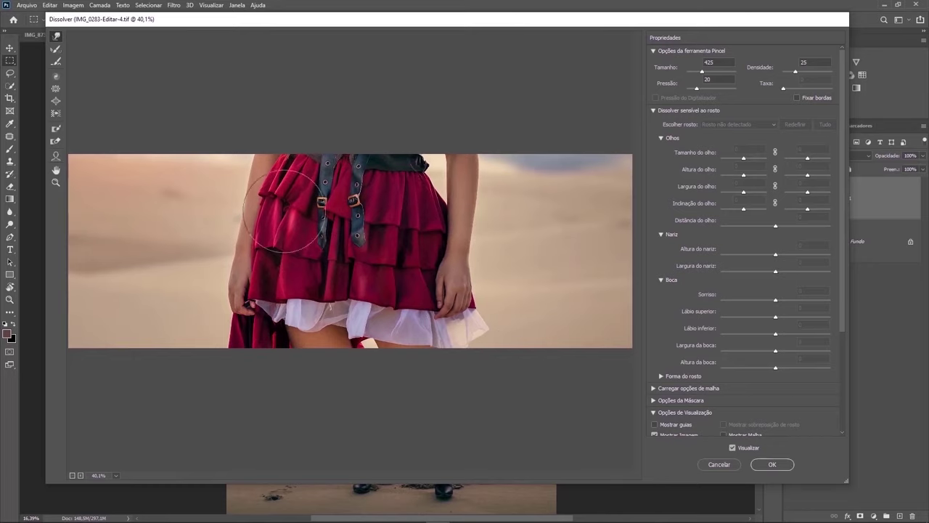
pyautogui.click(770, 466)
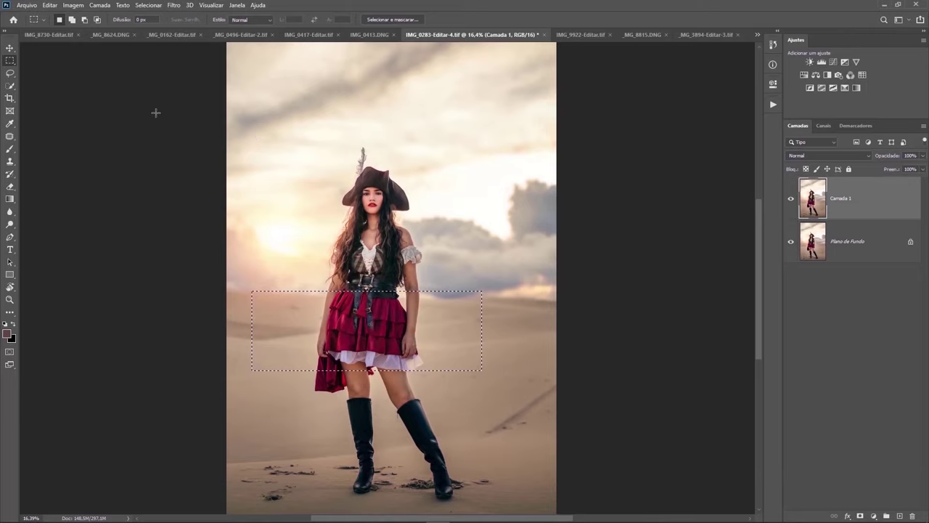
# Reshape the hat with Liquify inside a rectangular selection around it
pyautogui.moveTo(311, 157); pyautogui.dragTo(462, 199)
pyautogui.hotkey('ctrl', 'shift', 'x')
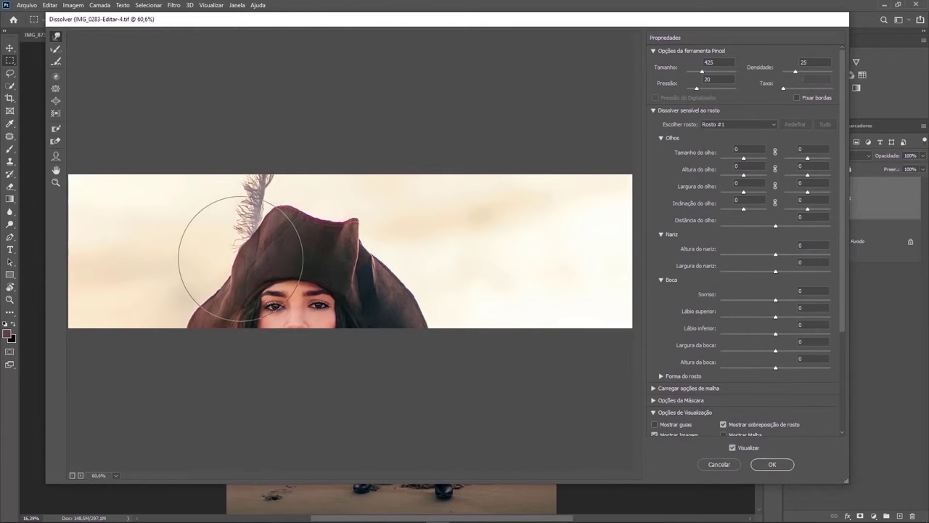
pyautogui.press('Return')
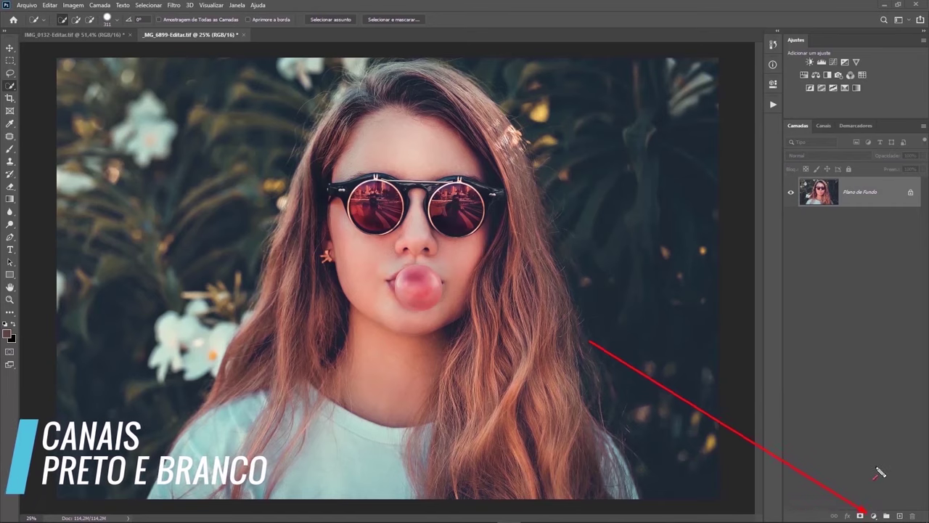
# Add a black and white adjustment layer and toggle it to compare with the colour original
pyautogui.click(874, 515)
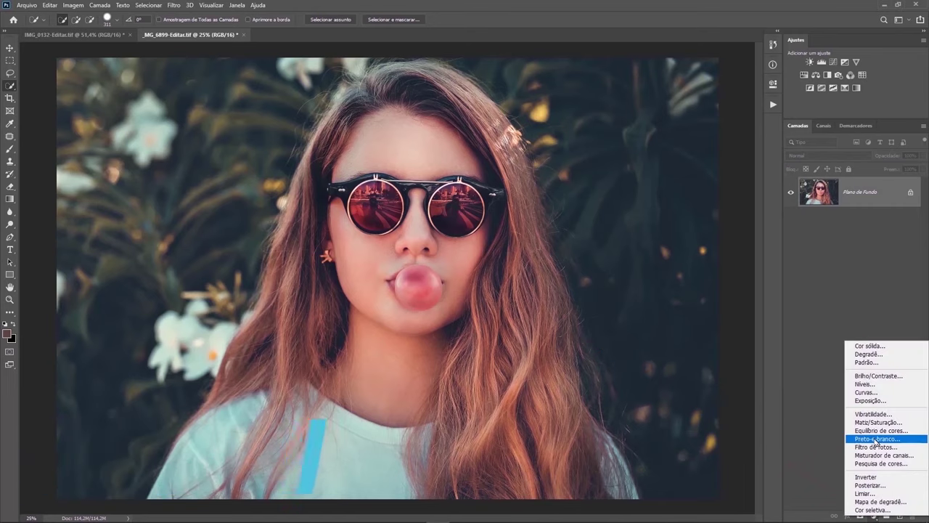
pyautogui.click(877, 439)
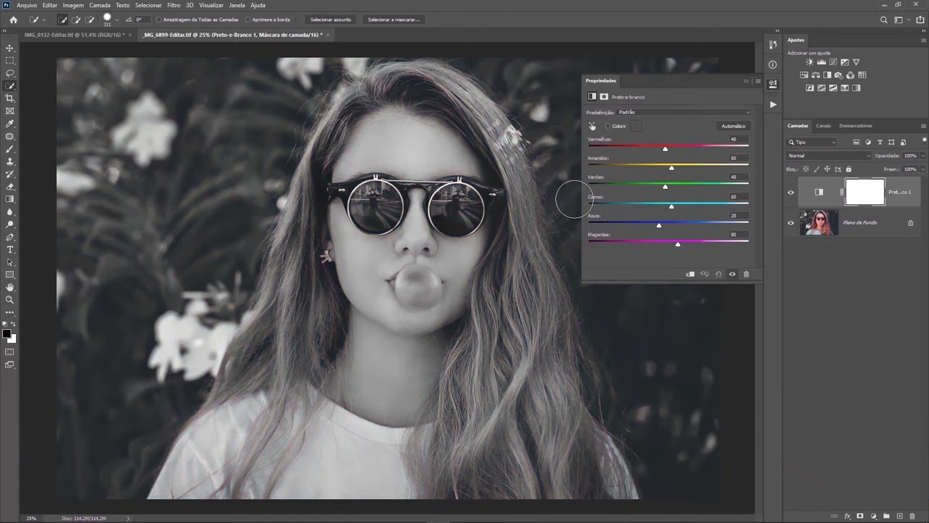
pyautogui.click(791, 192)
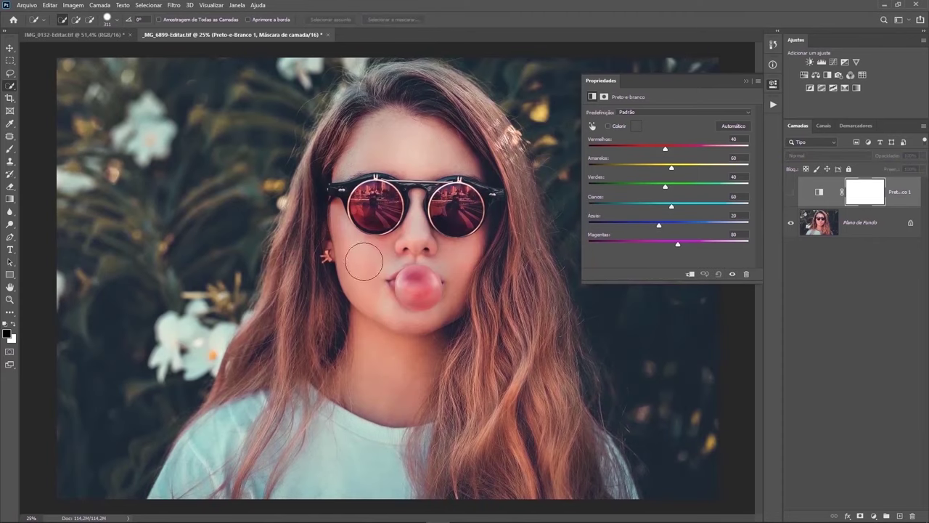
pyautogui.hotkey('ctrl', ',')
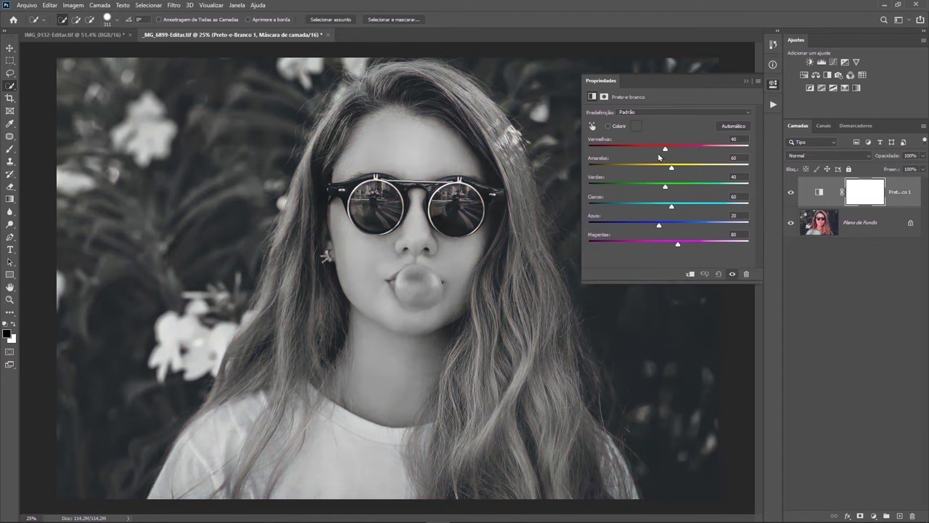
# Tune the black and white tones: Reds 95, Greens 34, Magentas -132, plus Yellows
pyautogui.moveTo(666, 151)
pyautogui.mouseDown()
pyautogui.moveTo(706, 155)
pyautogui.moveTo(646, 153)
pyautogui.moveTo(697, 151)
pyautogui.moveTo(684, 157)
pyautogui.mouseUp()
pyautogui.moveTo(665, 189)
pyautogui.mouseDown()
pyautogui.moveTo(587, 183)
pyautogui.moveTo(746, 193)
pyautogui.moveTo(653, 187)
pyautogui.moveTo(681, 187)
pyautogui.mouseUp()
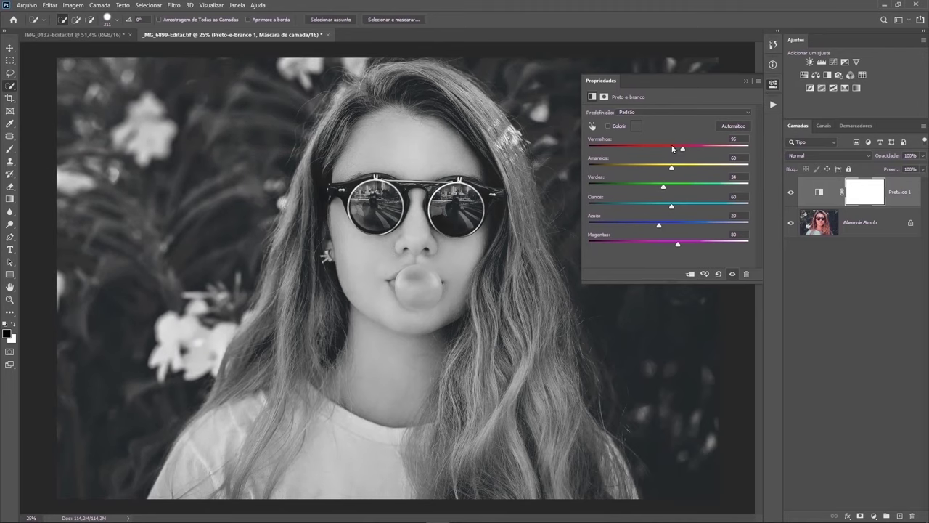
pyautogui.moveTo(677, 245)
pyautogui.mouseDown()
pyautogui.moveTo(586, 243)
pyautogui.moveTo(746, 245)
pyautogui.moveTo(610, 241)
pyautogui.mouseUp()
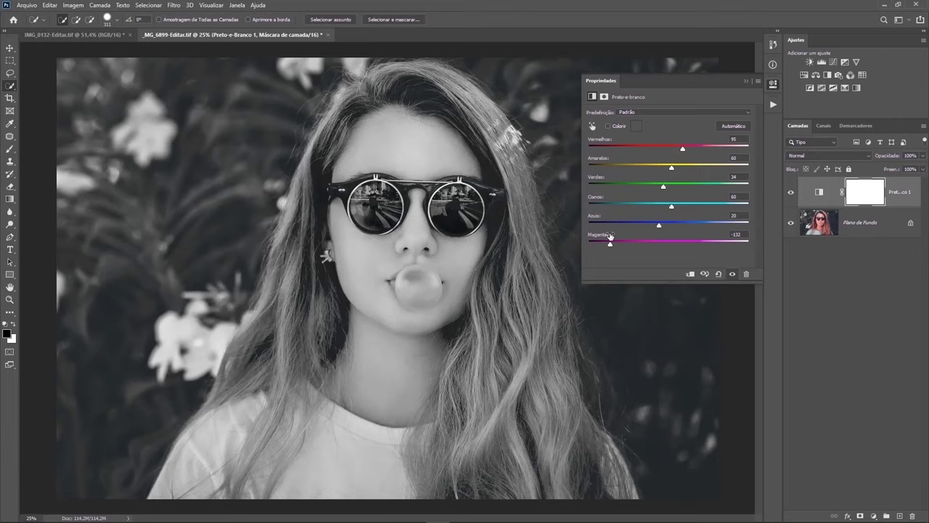
pyautogui.moveTo(673, 169); pyautogui.dragTo(712, 177)
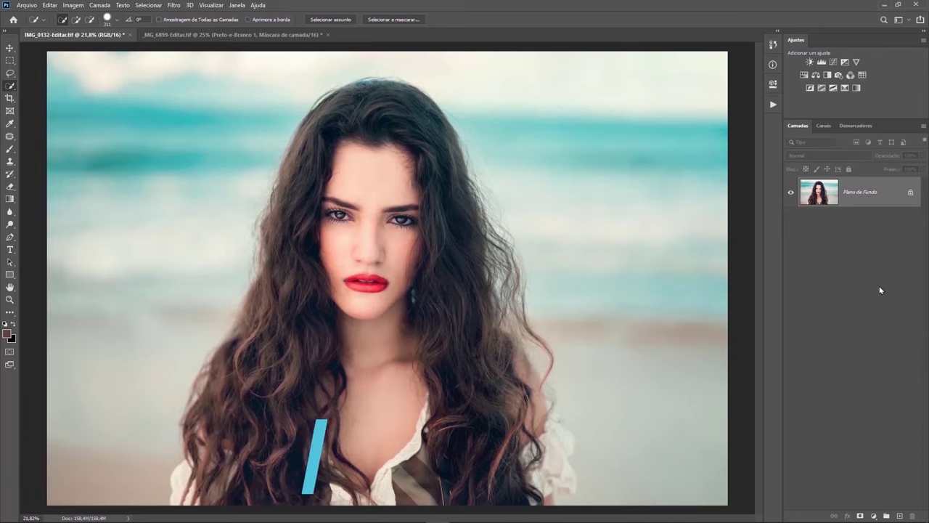
# Duplicate the background layer twice and name the copies DETALHE and VOLUME
pyautogui.hotkey('ctrl', 'j')
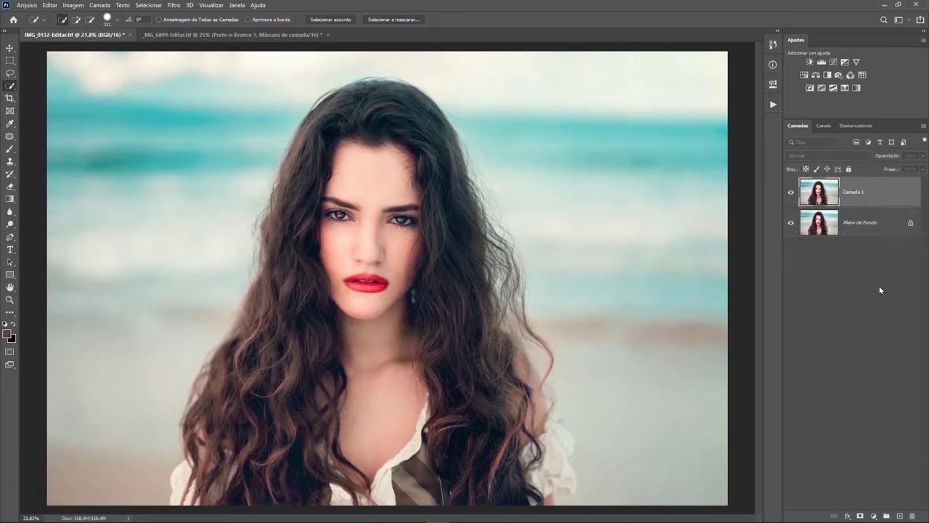
pyautogui.hotkey('ctrl', 'j')
pyautogui.click(870, 223)
pyautogui.write('DETALHE')
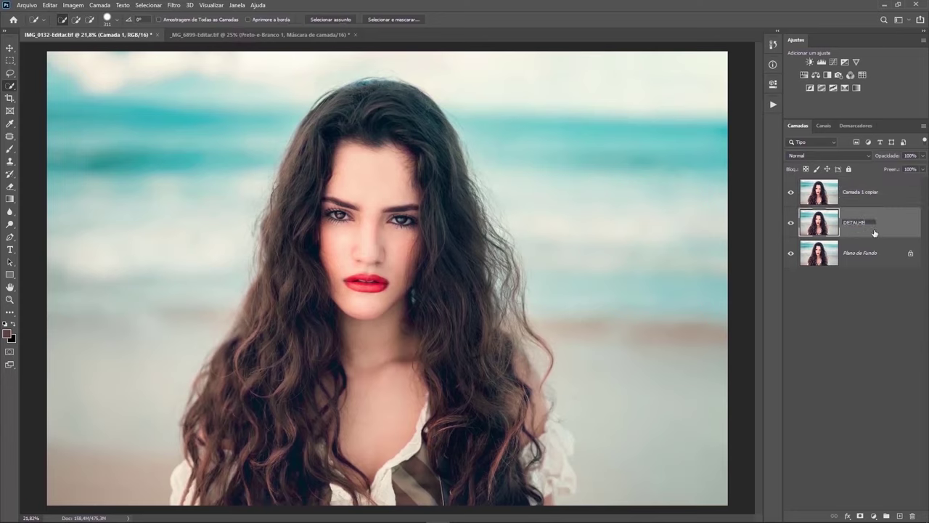
pyautogui.hotkey('shift', 'Tab')
pyautogui.write('VOLUM')
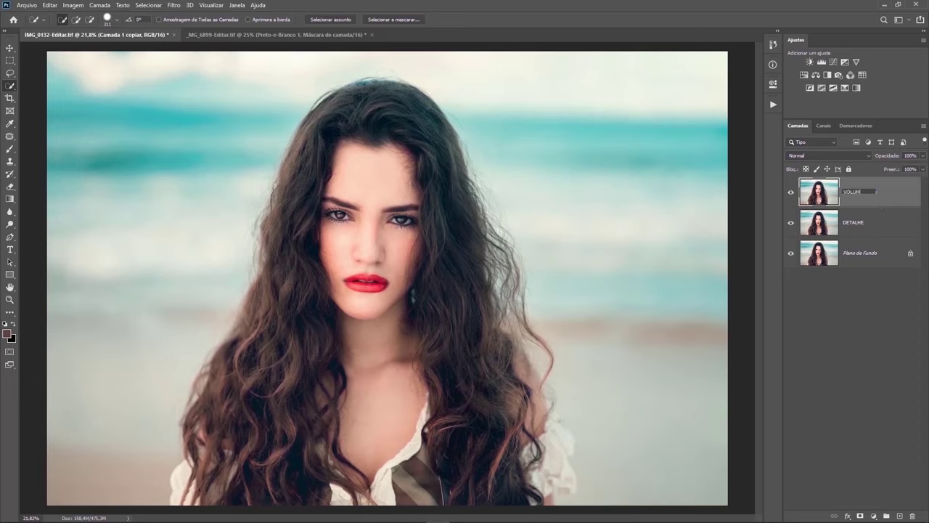
pyautogui.write('E')
pyautogui.press('Return')
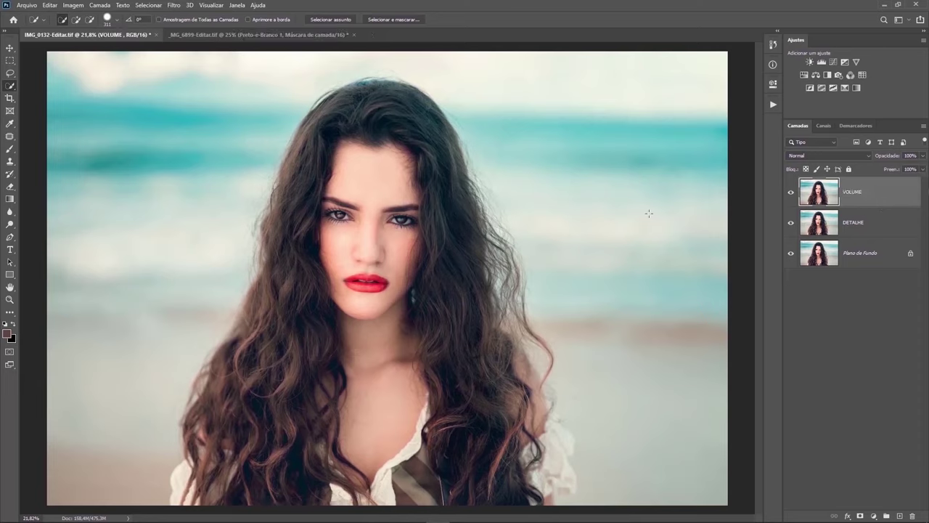
# Apply a 20-pixel High Pass to VOLUME and desaturate it
pyautogui.click(175, 6)
pyautogui.moveTo(217, 188)
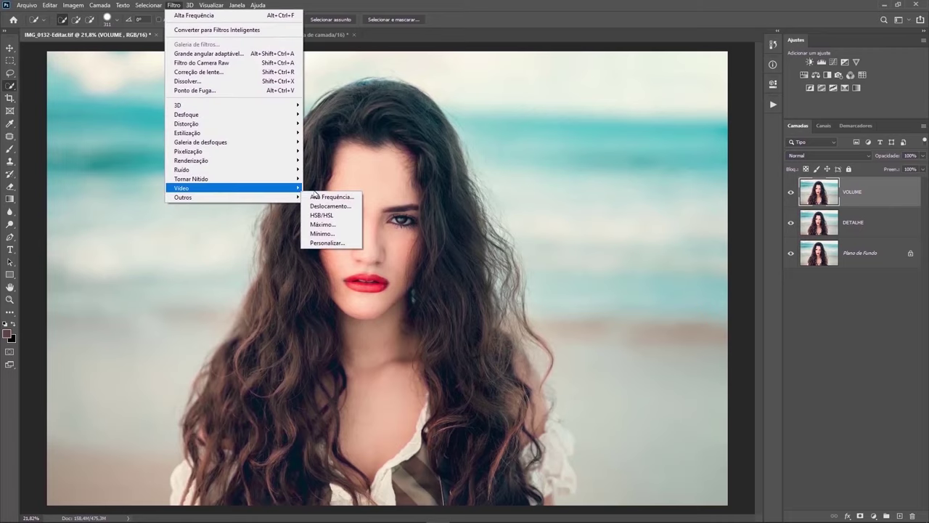
pyautogui.click(320, 197)
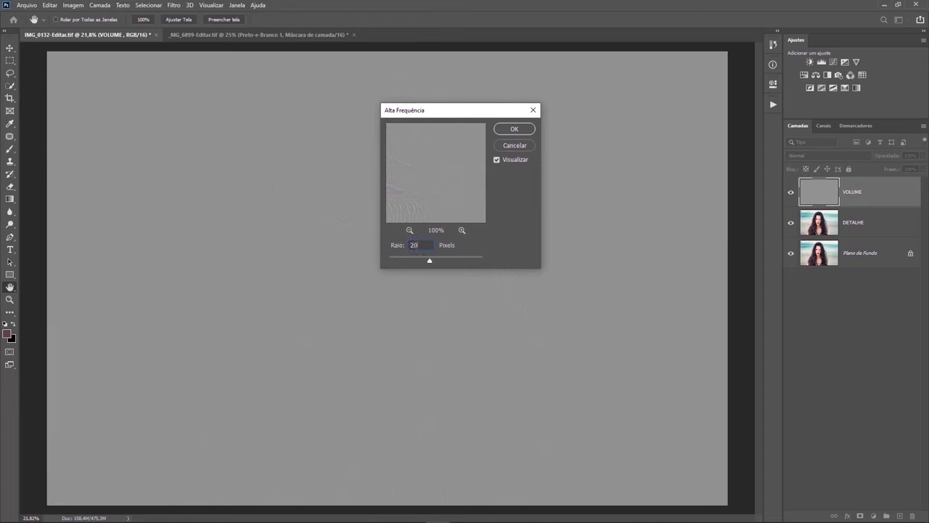
pyautogui.write('0')
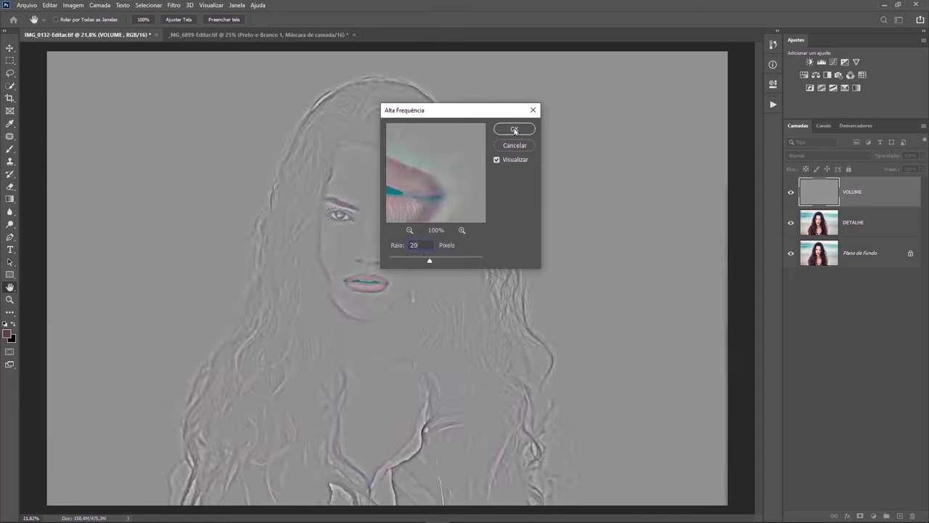
pyautogui.click(514, 130)
pyautogui.hotkey('ctrl', 'shift', 'u')
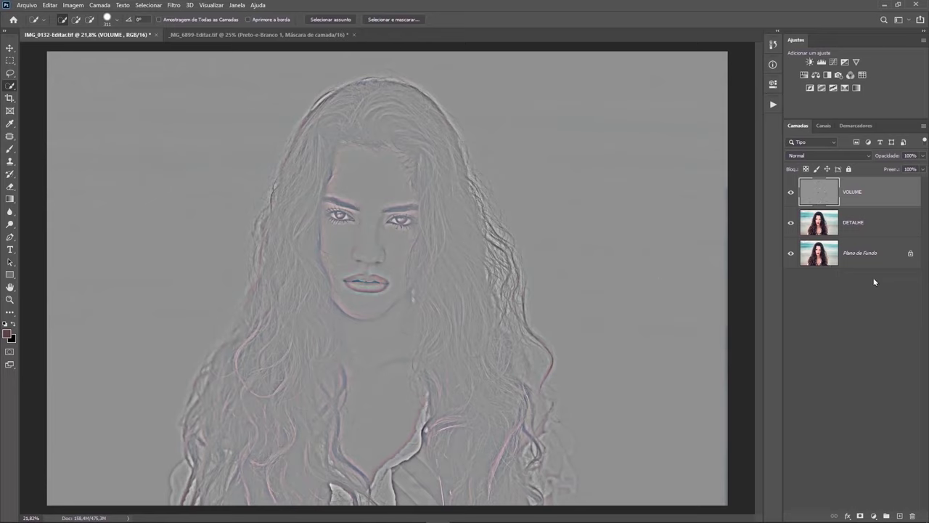
pyautogui.click(823, 156)
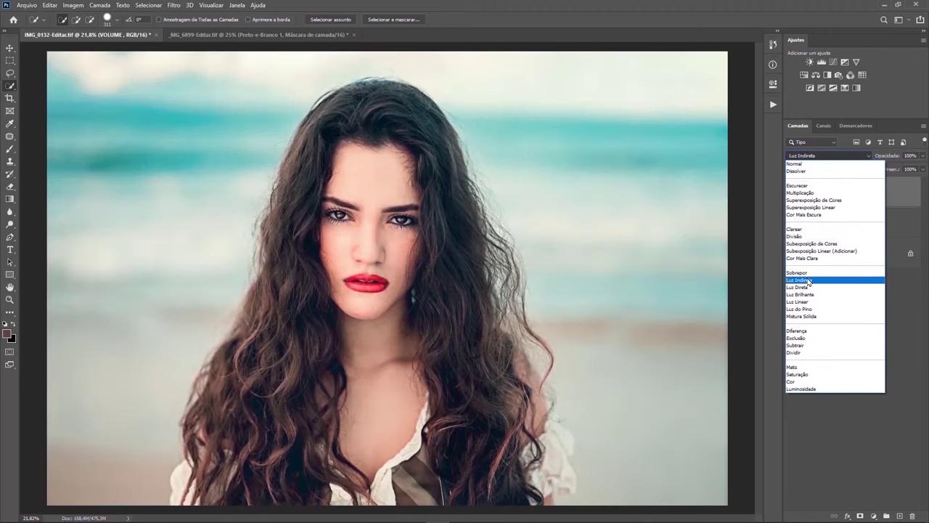
# Blend VOLUME in Luz Indireta and give DETALHE a finer High Pass (radius 2)
pyautogui.click(808, 280)
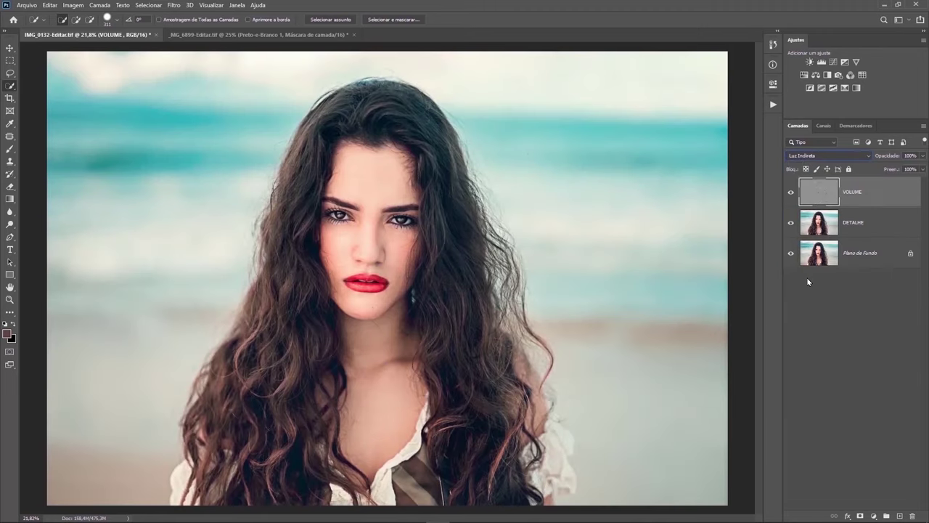
pyautogui.click(823, 228)
pyautogui.click(175, 7)
pyautogui.moveTo(183, 198)
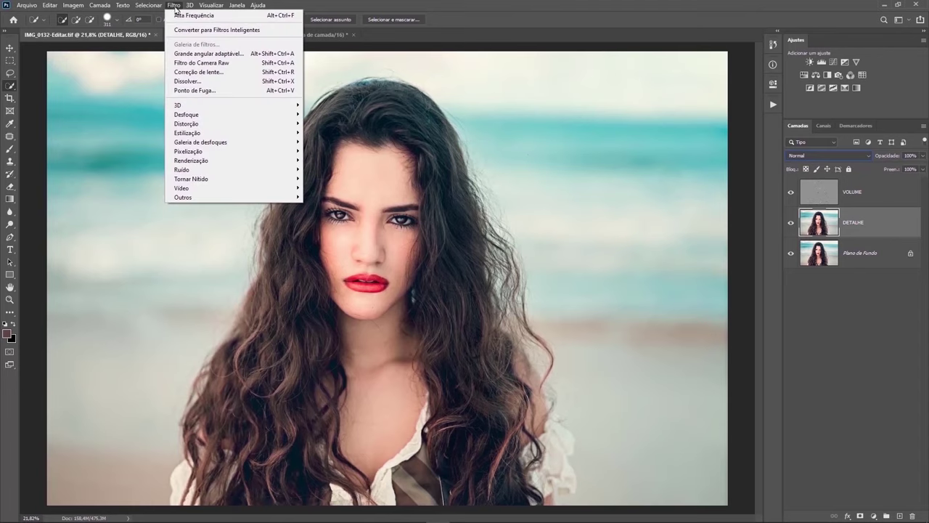
pyautogui.click(327, 200)
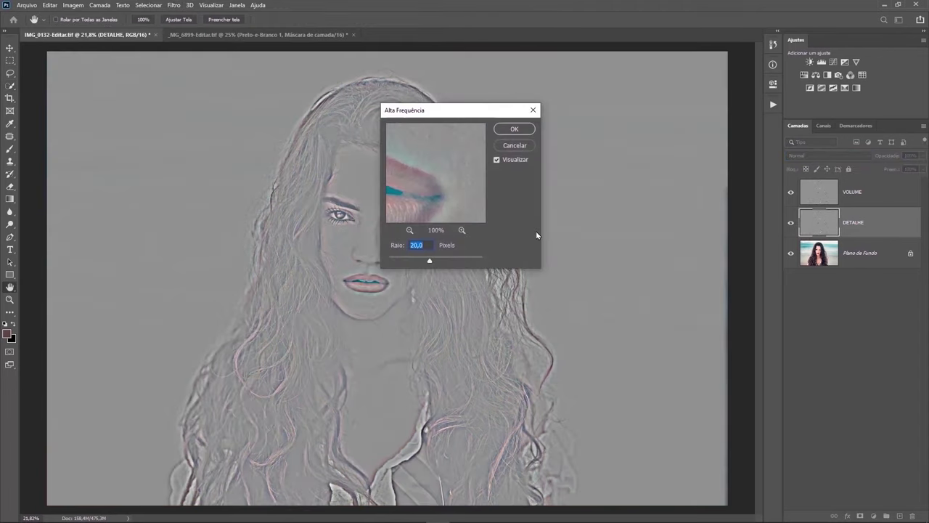
pyautogui.write('2')
pyautogui.press('Return')
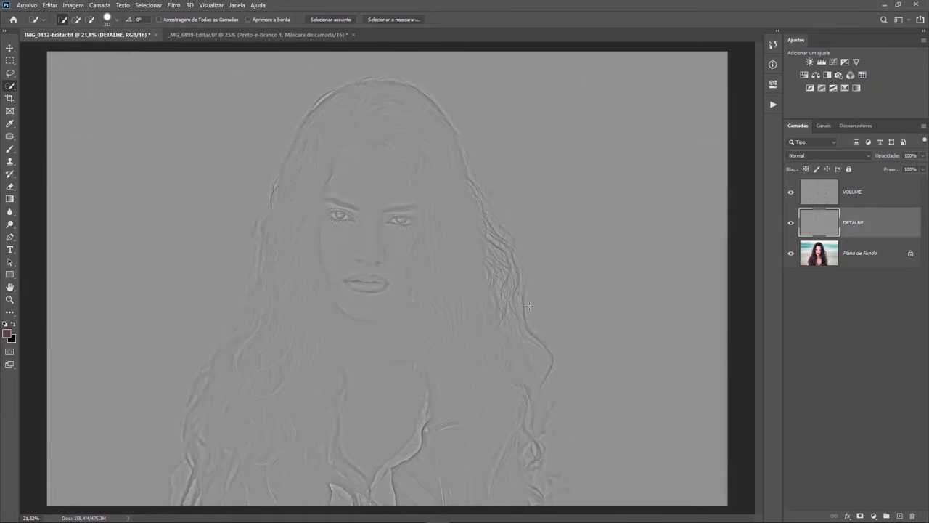
# Blend DETALHE in Luz Indireta and group both high-pass layers as Agrupar 1
pyautogui.click(823, 156)
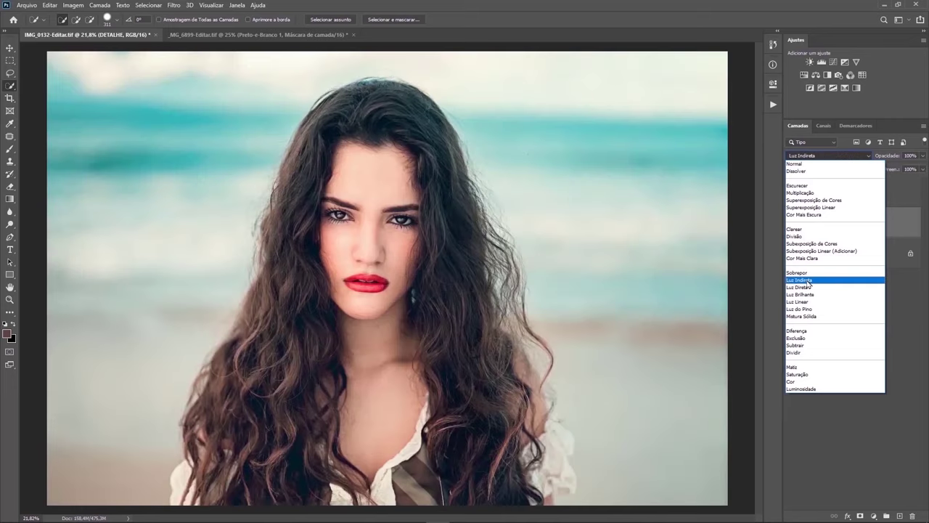
pyautogui.click(807, 281)
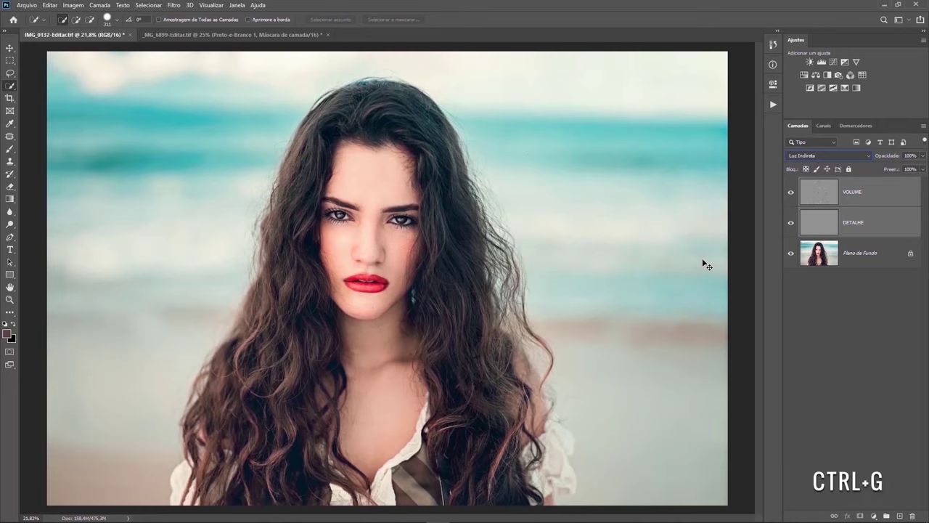
pyautogui.hotkey('ctrl', 'g')
pyautogui.scroll(5, 383, 264)
# Hide the Agrupar 1 group to compare the portrait without high-pass sharpening
pyautogui.click(792, 184)
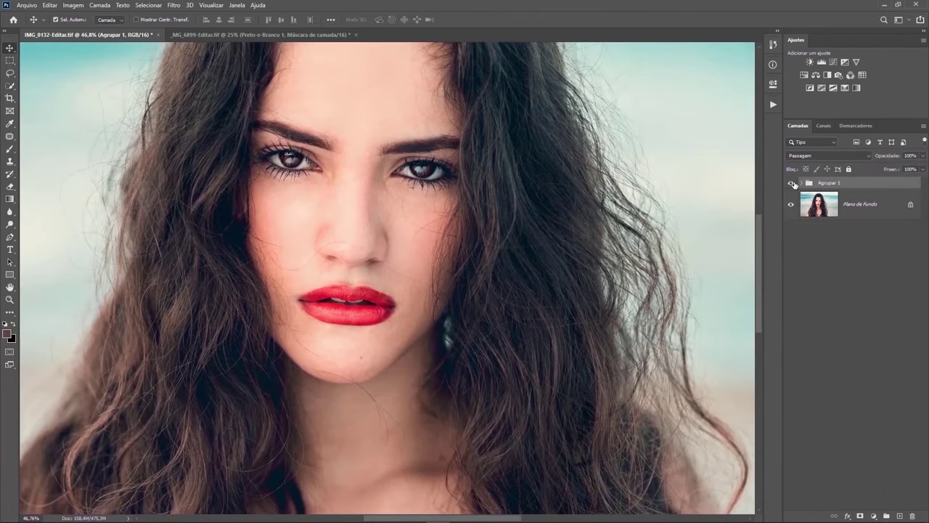